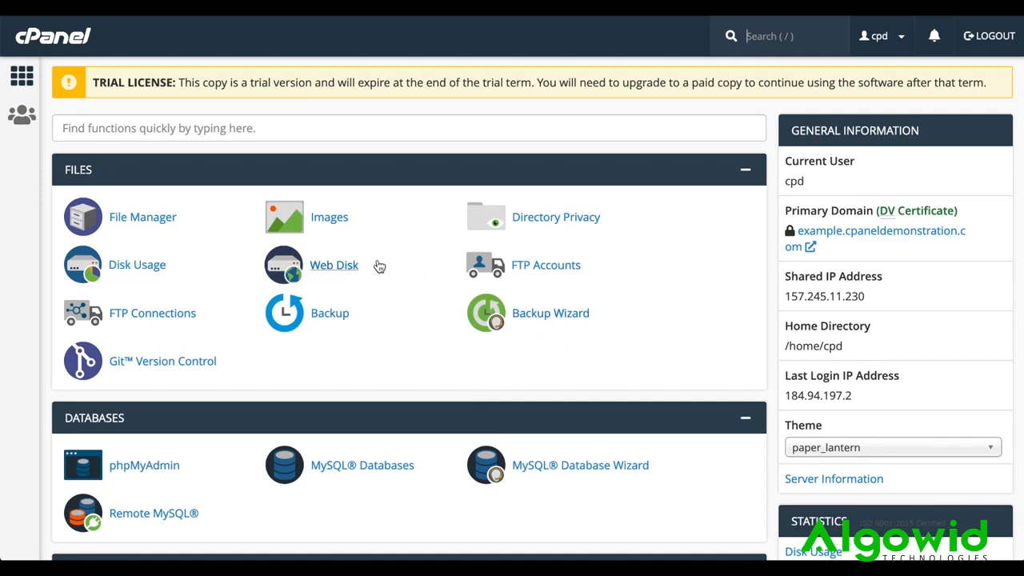
Step: Open File Manager, search all files for "file", look through the matches, and close the results
click(143, 217)
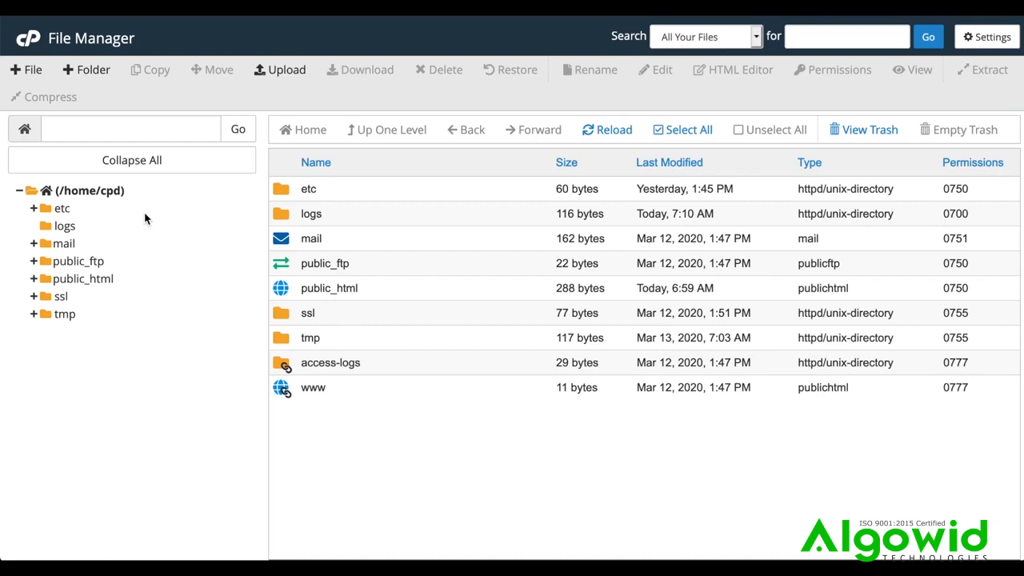
click(749, 38)
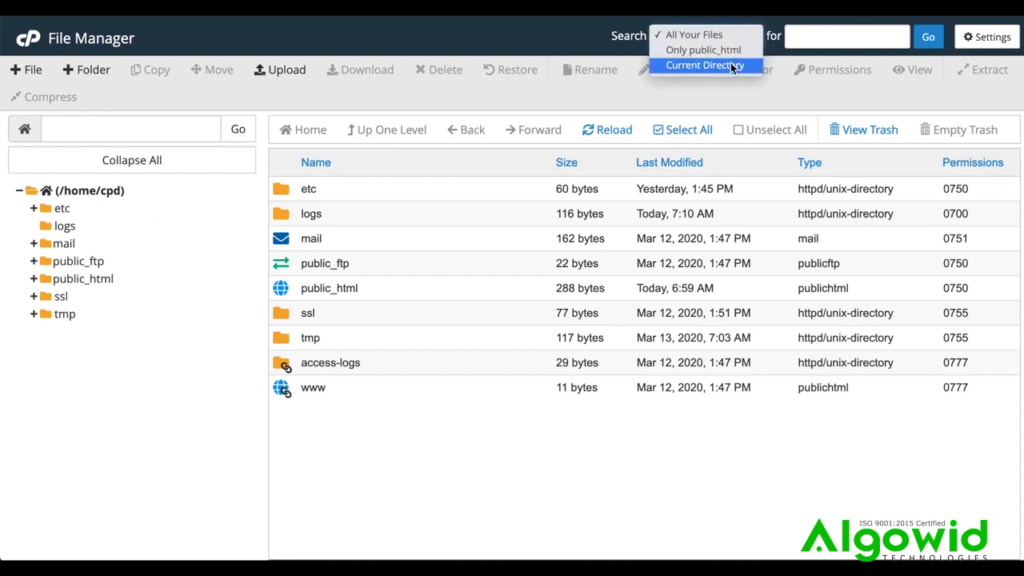
click(740, 35)
click(811, 38)
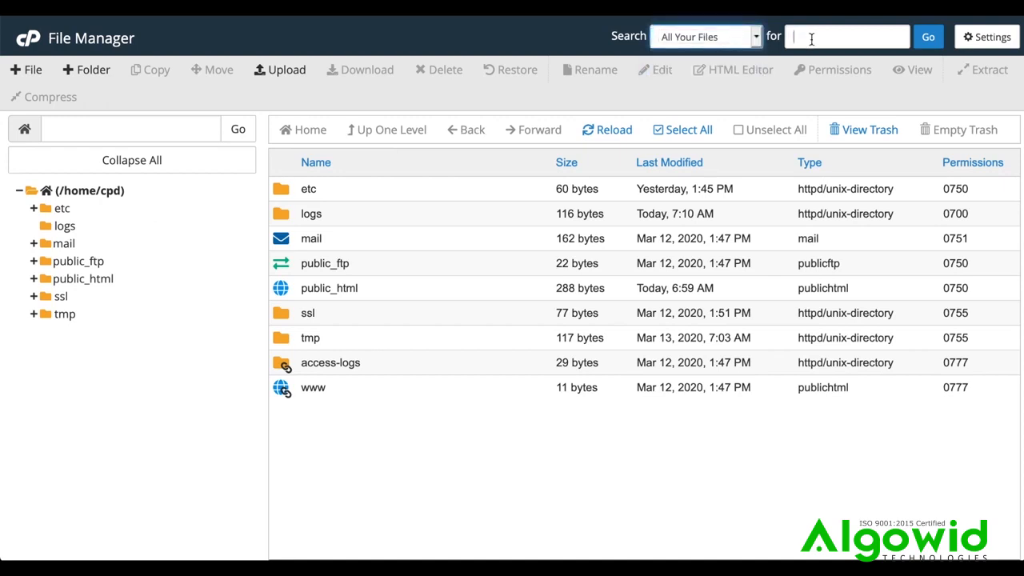
text(file)
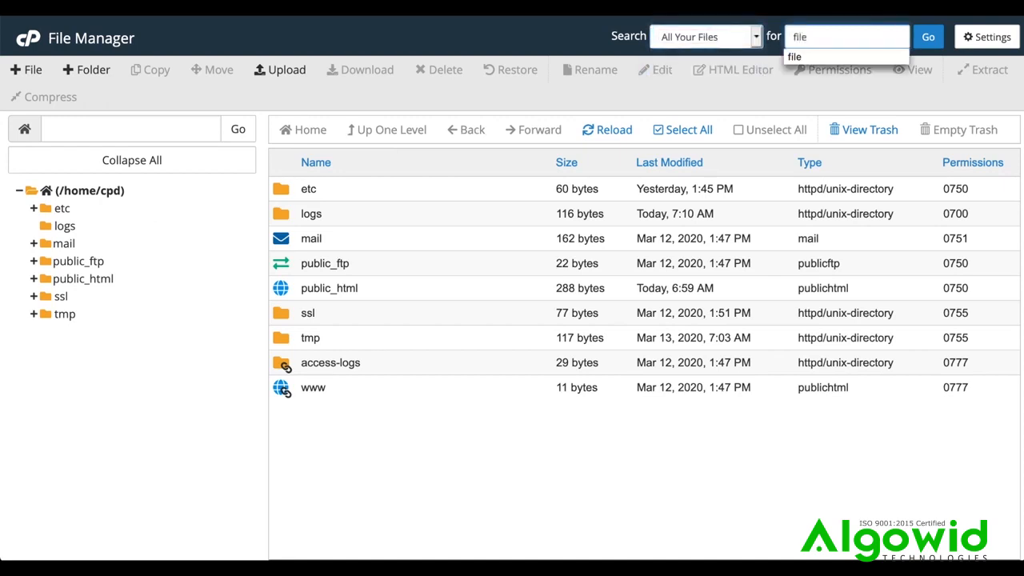
click(925, 43)
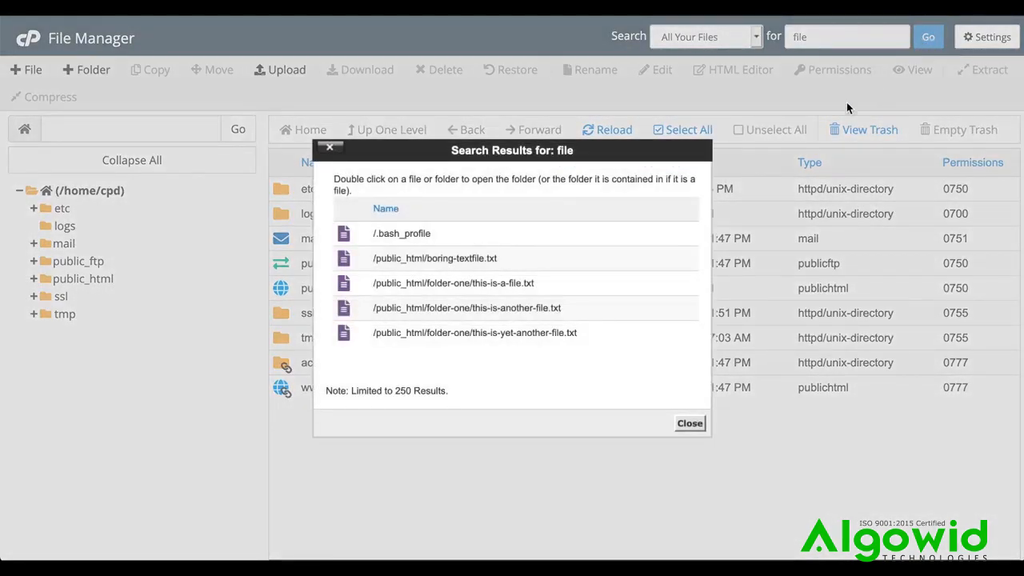
scroll(632, 252, down, 3)
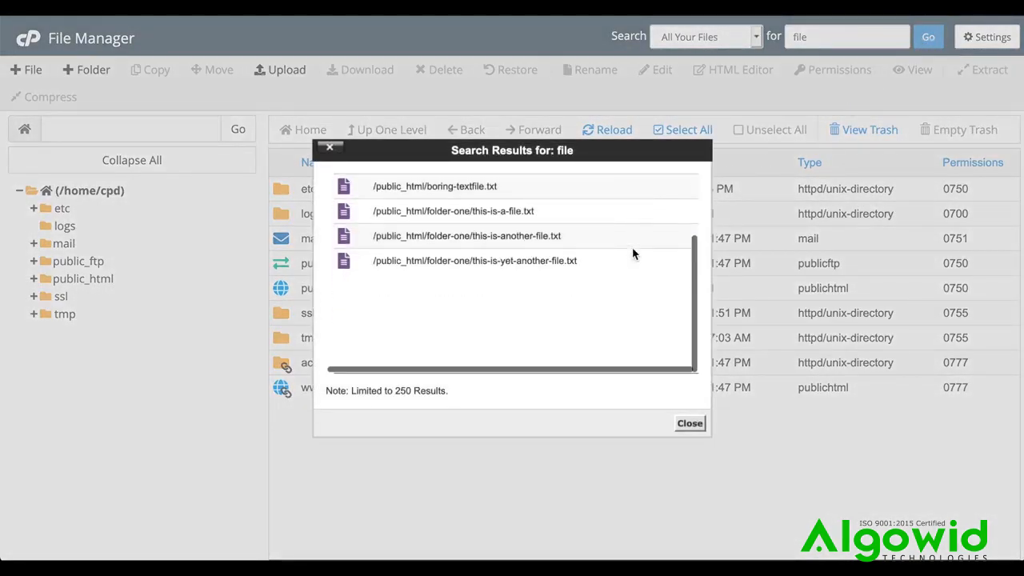
scroll(632, 255, up, 3)
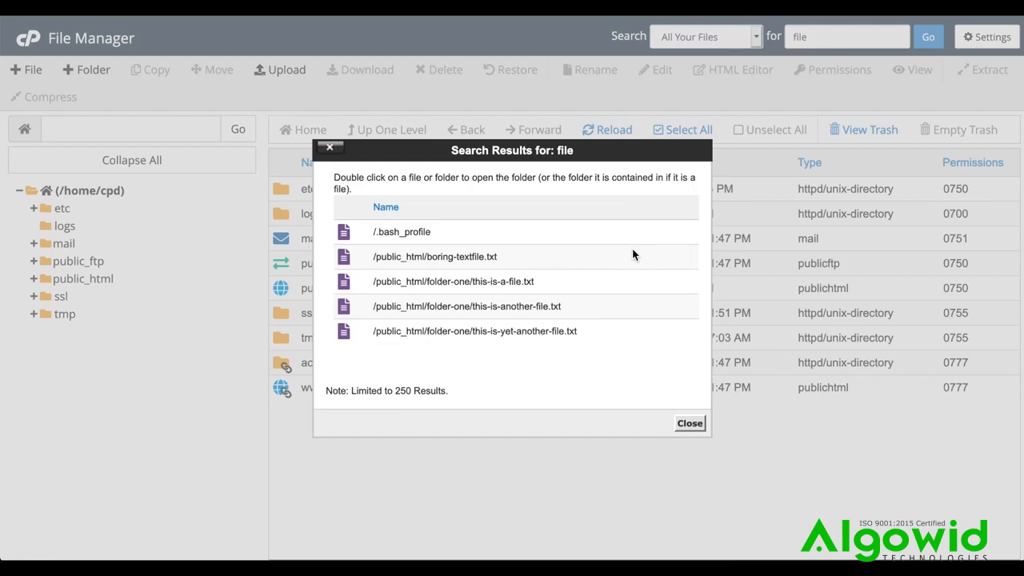
click(689, 423)
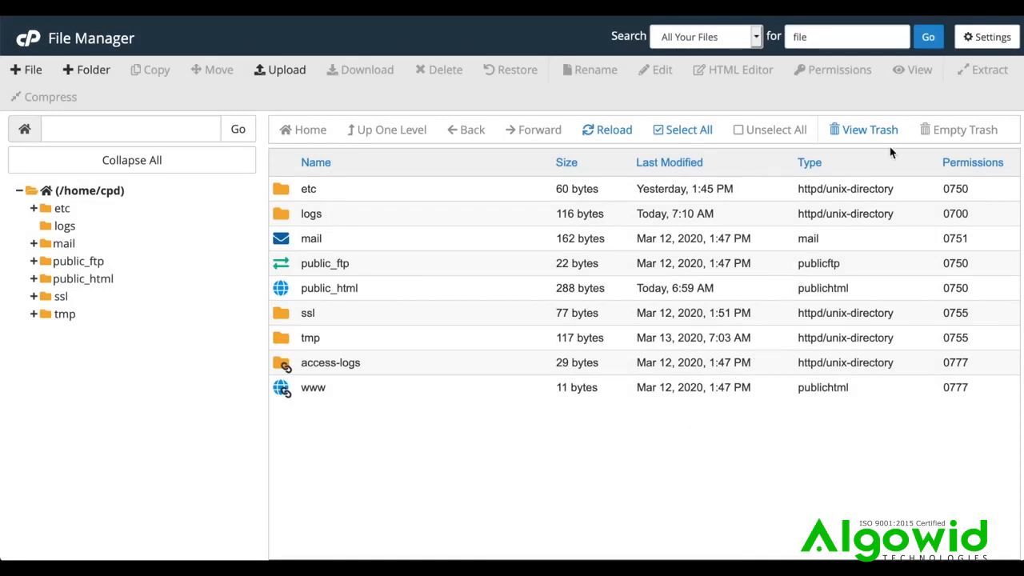
Step: Review the File Manager preferences for default directory and hidden files, and leave without saving
click(964, 46)
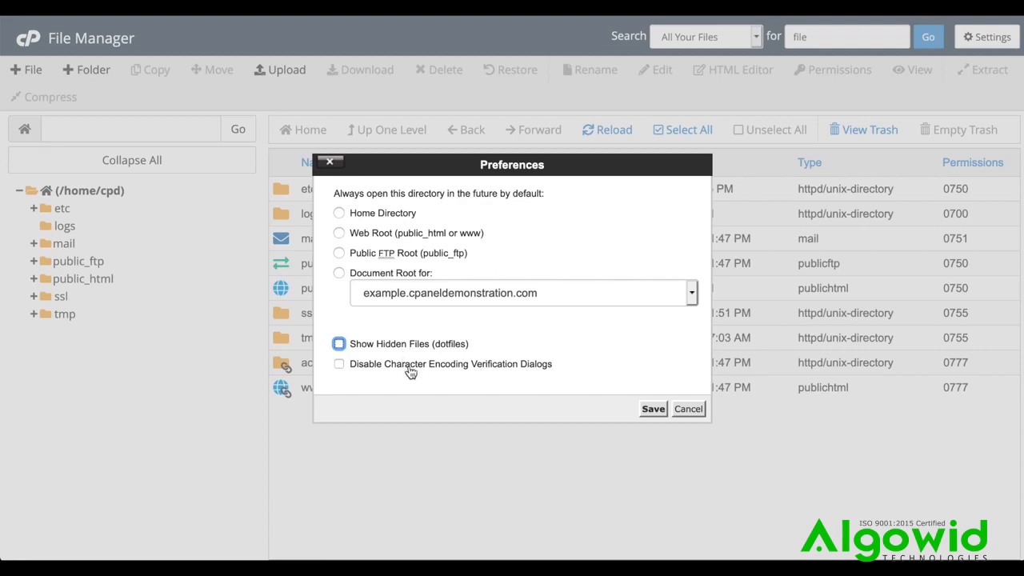
click(688, 409)
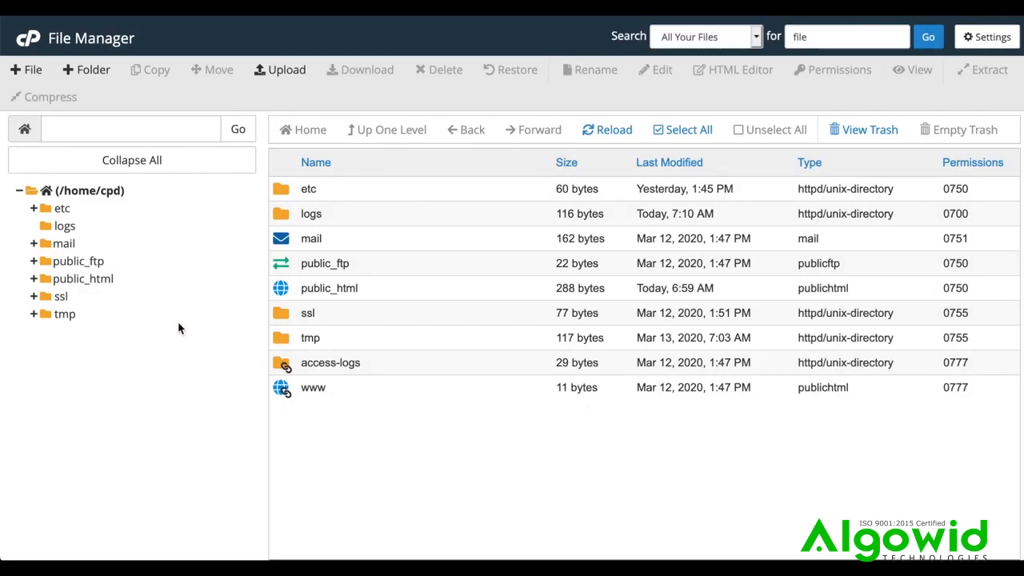
Step: Browse through public_html into folder-one and return to the home directory
click(33, 280)
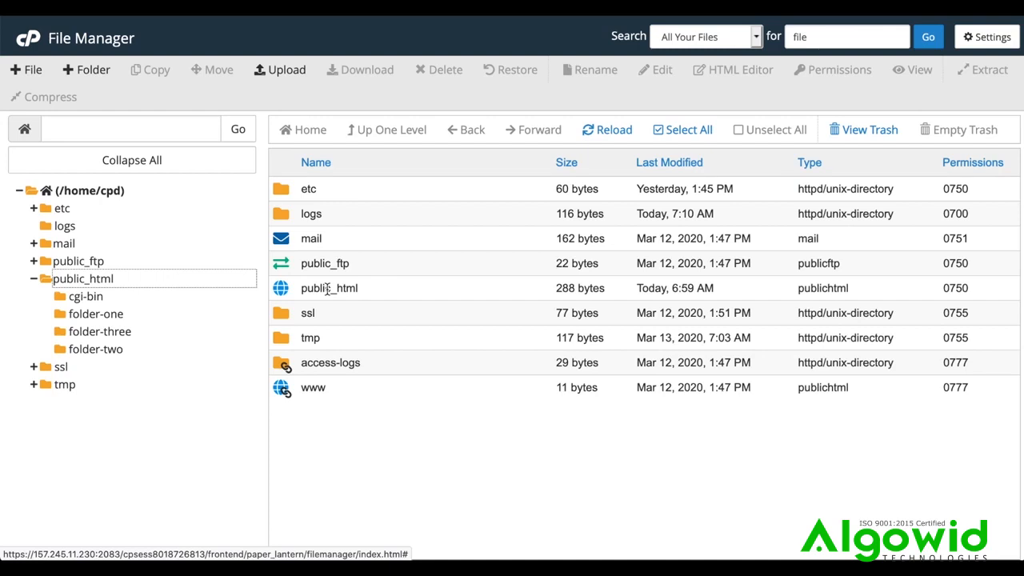
double_click(286, 296)
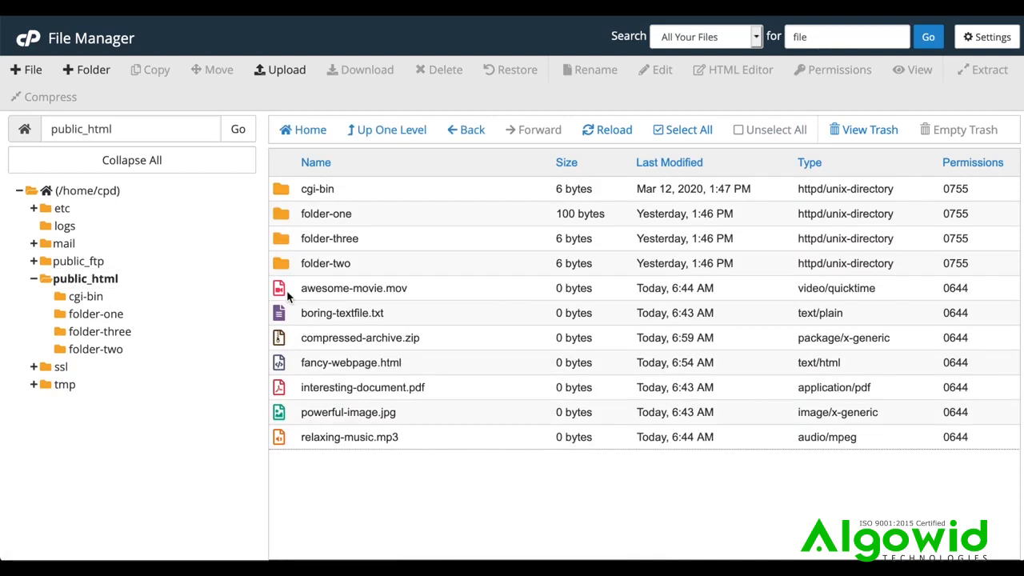
double_click(281, 219)
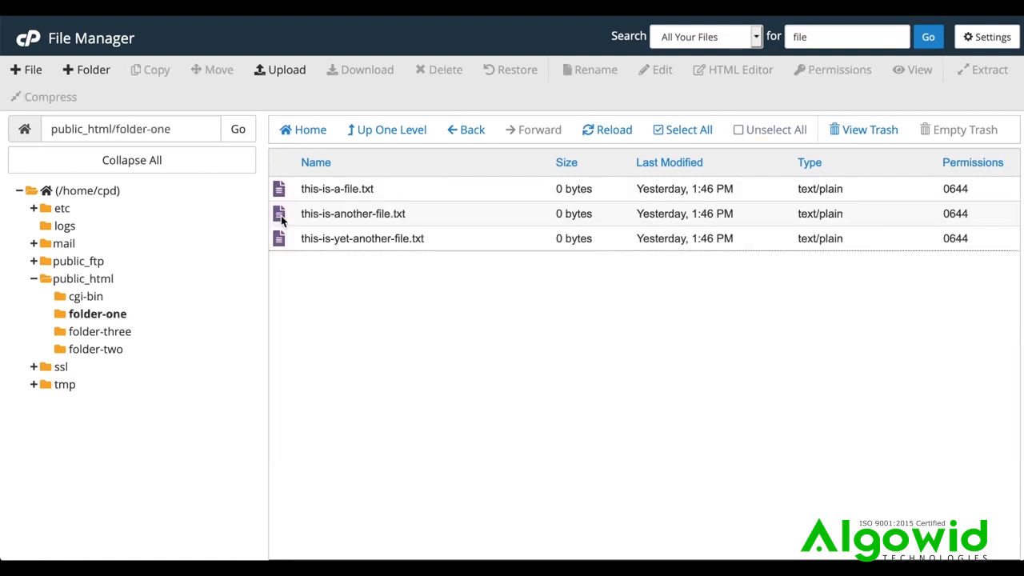
click(391, 131)
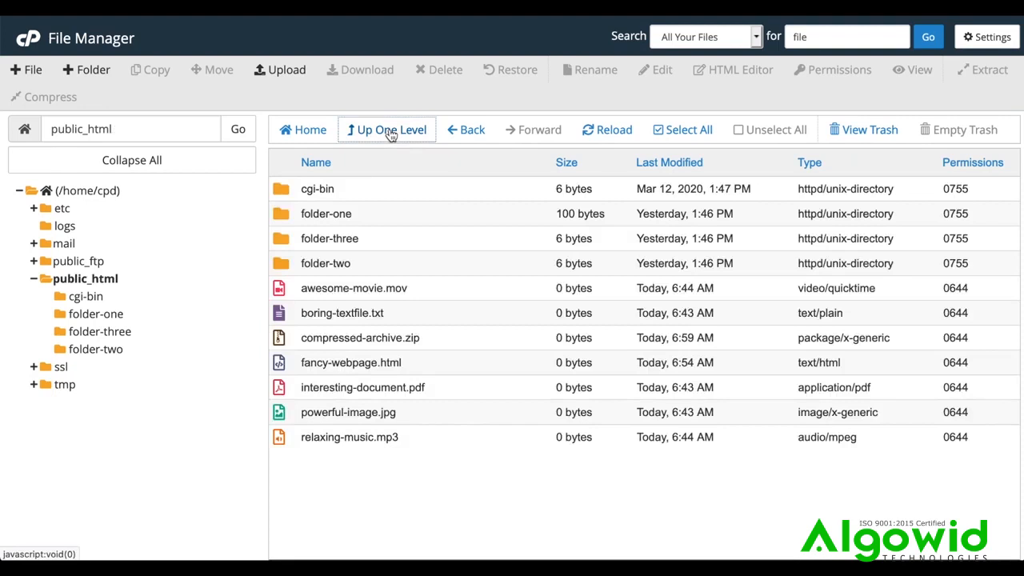
click(310, 132)
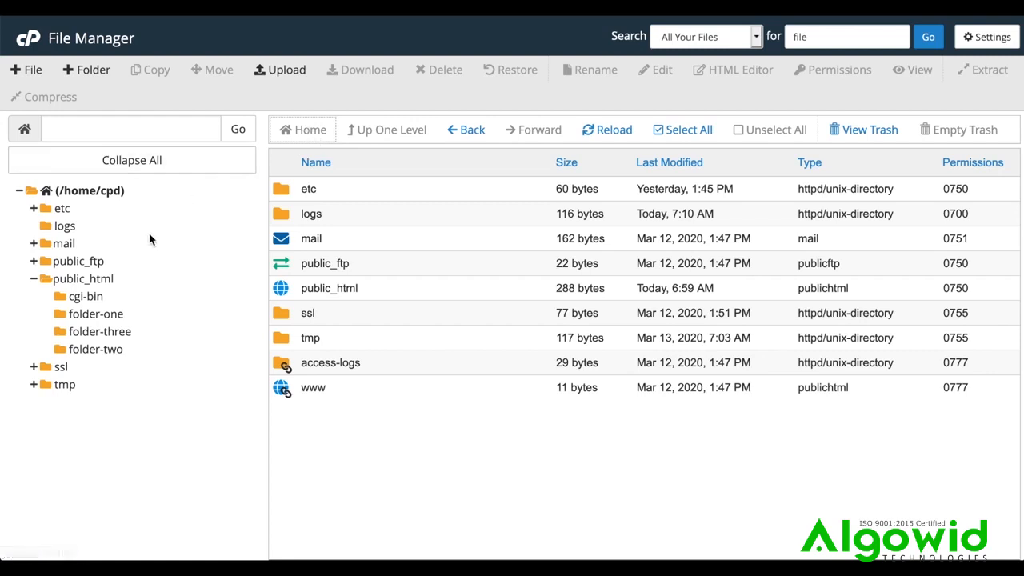
Step: Open the public_html folder and reload its file listing
click(103, 280)
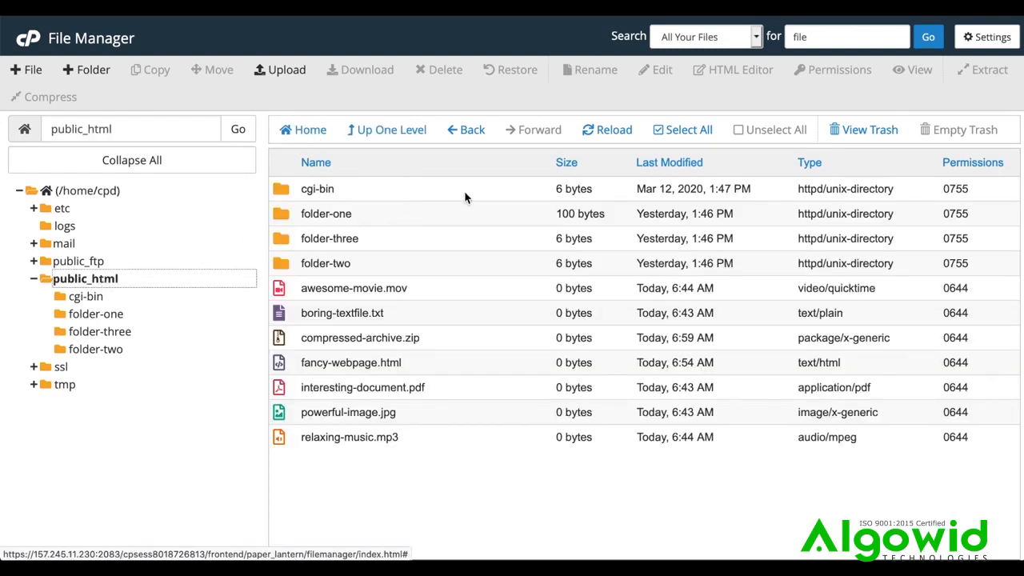
click(631, 132)
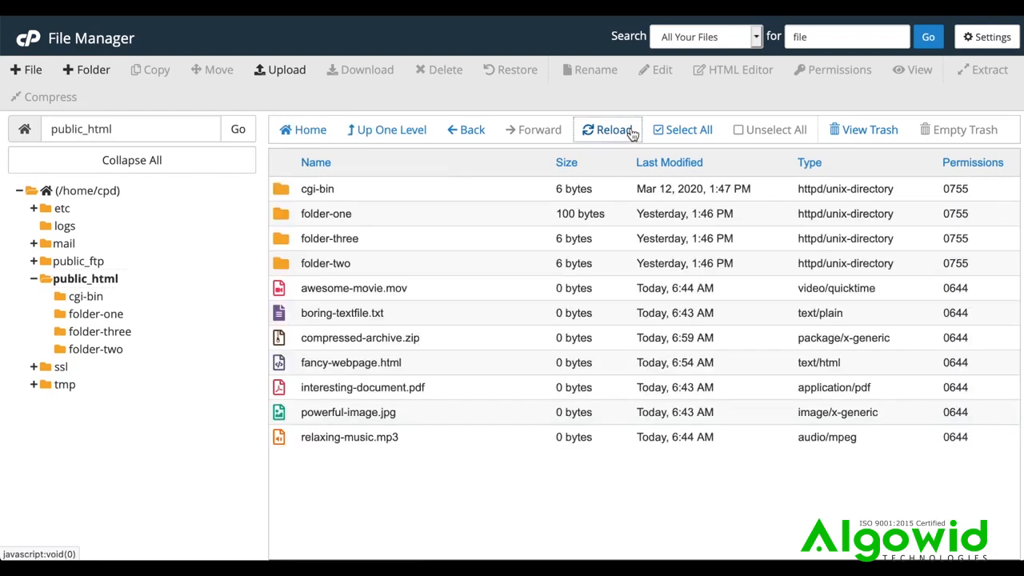
Step: Select and unselect everything in public_html, and select the range of files from compressed-archive.zip to relaxing-music.mp3
click(676, 133)
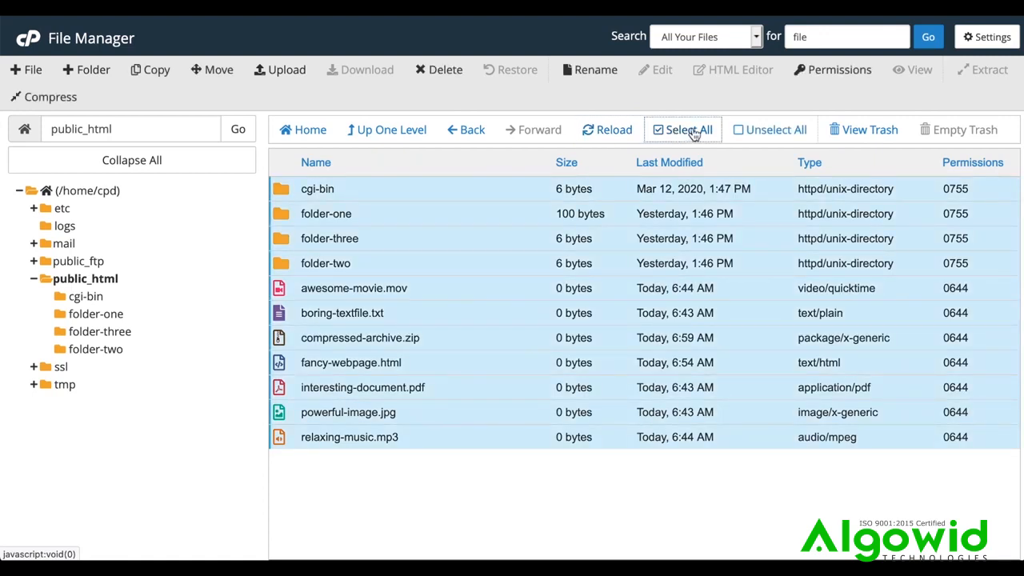
click(753, 136)
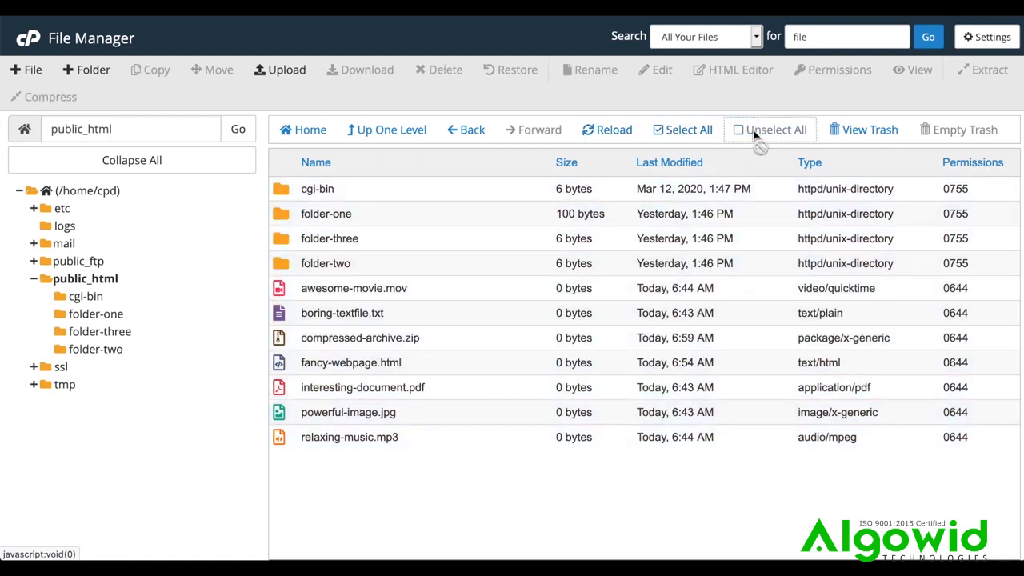
click(280, 296)
click(284, 320)
click(289, 339)
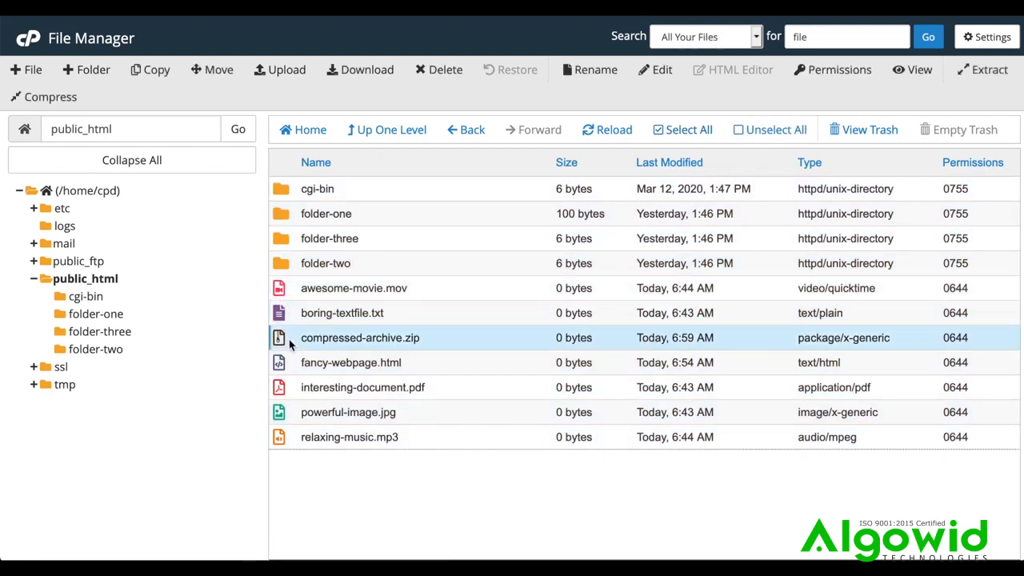
shift+click(301, 437)
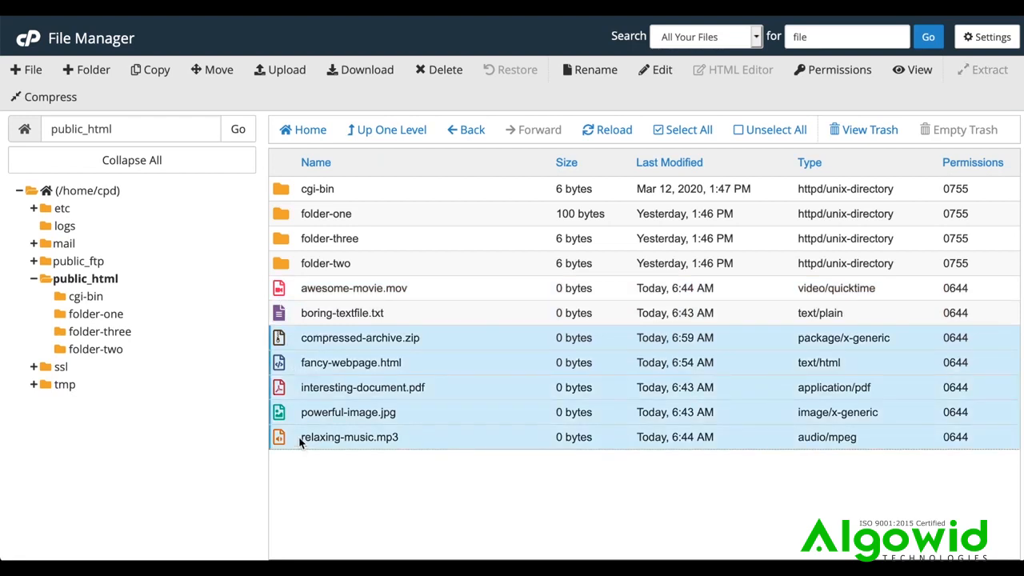
Step: Sort the public_html listing by name, size, last modified, type and permissions in turn, ending with name
click(311, 163)
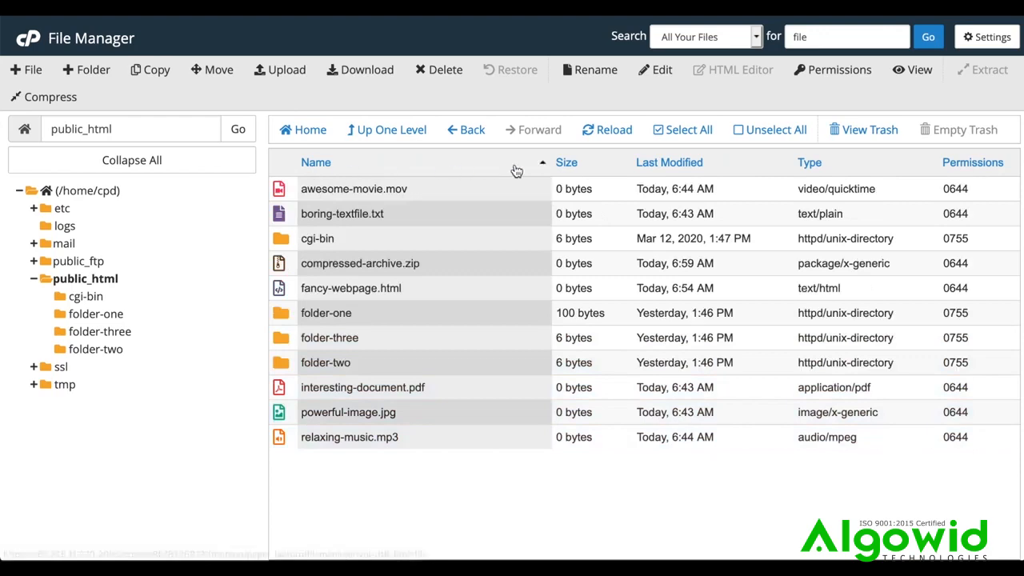
click(567, 163)
click(676, 164)
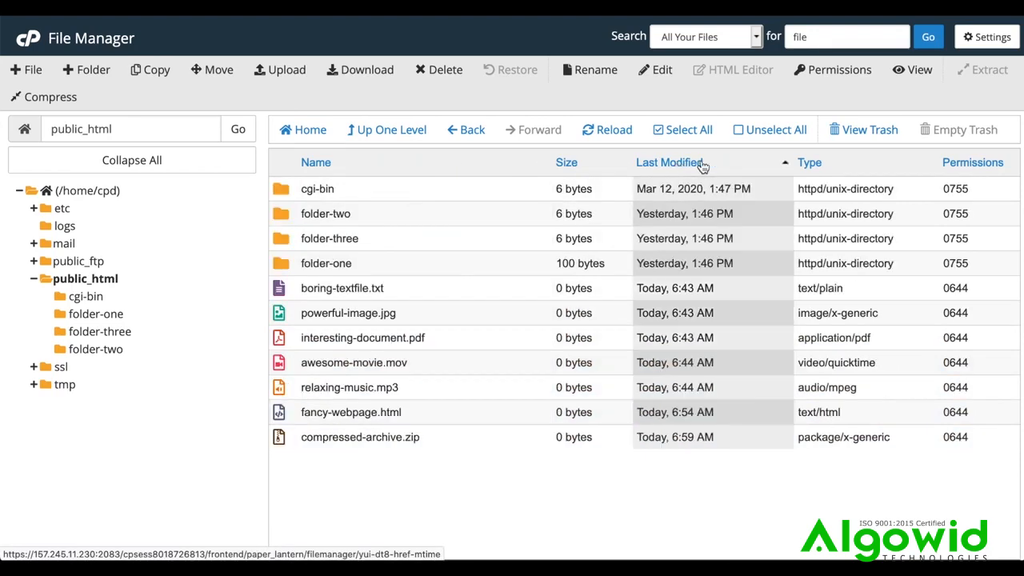
click(821, 164)
click(979, 164)
click(408, 165)
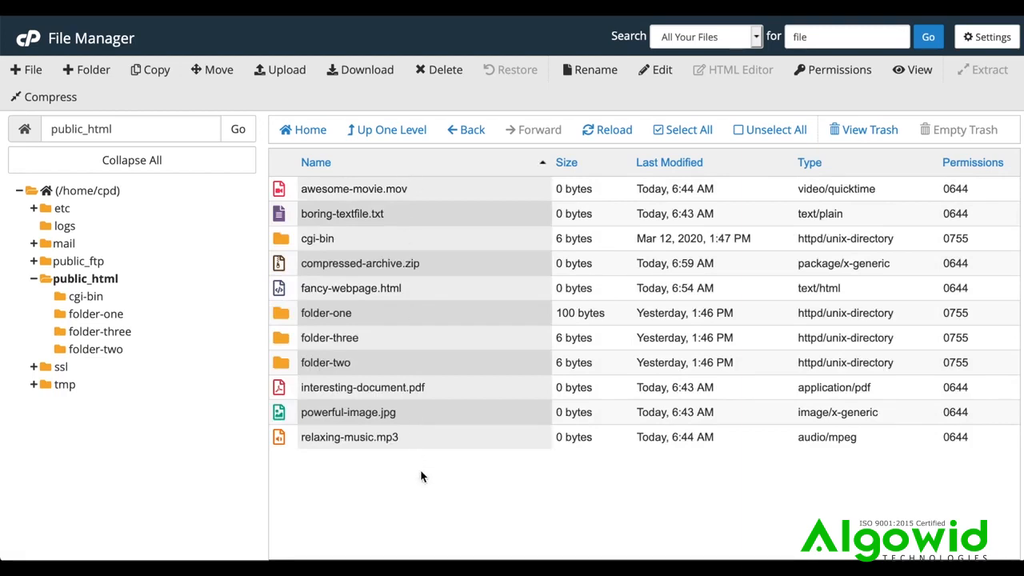
Step: Create a new file named test.html in /public_html
click(34, 71)
text(test)
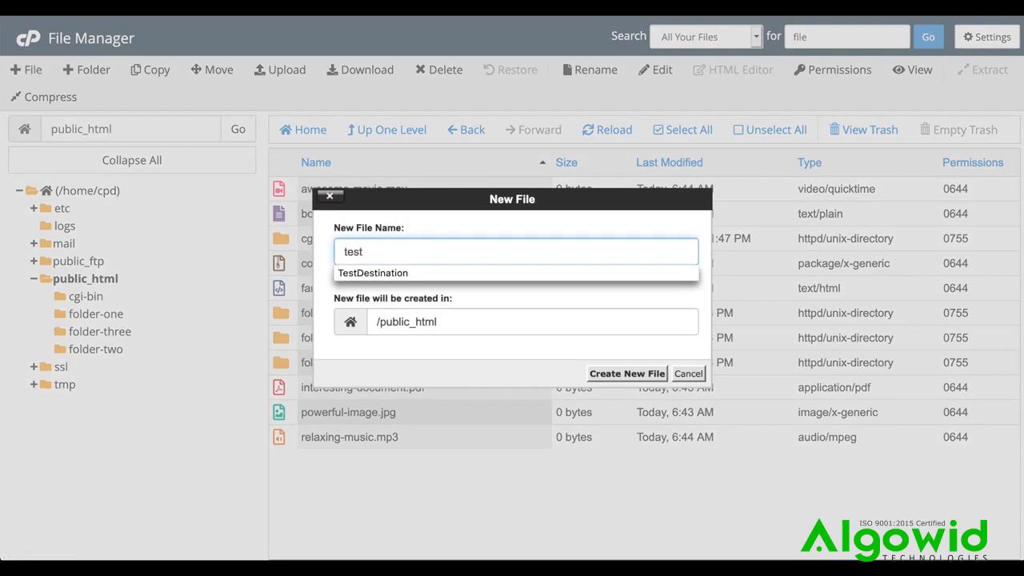
text(.html)
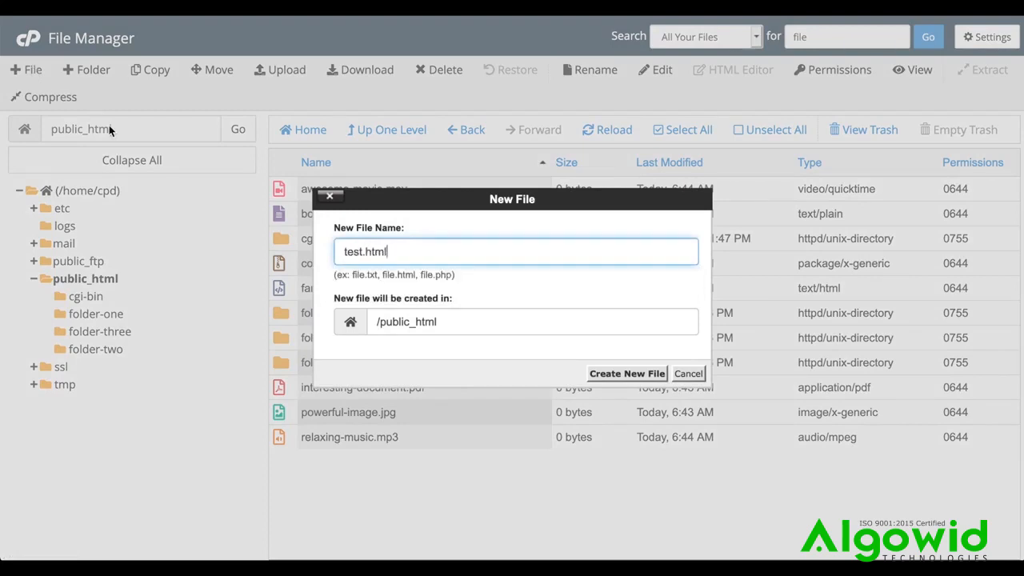
click(654, 373)
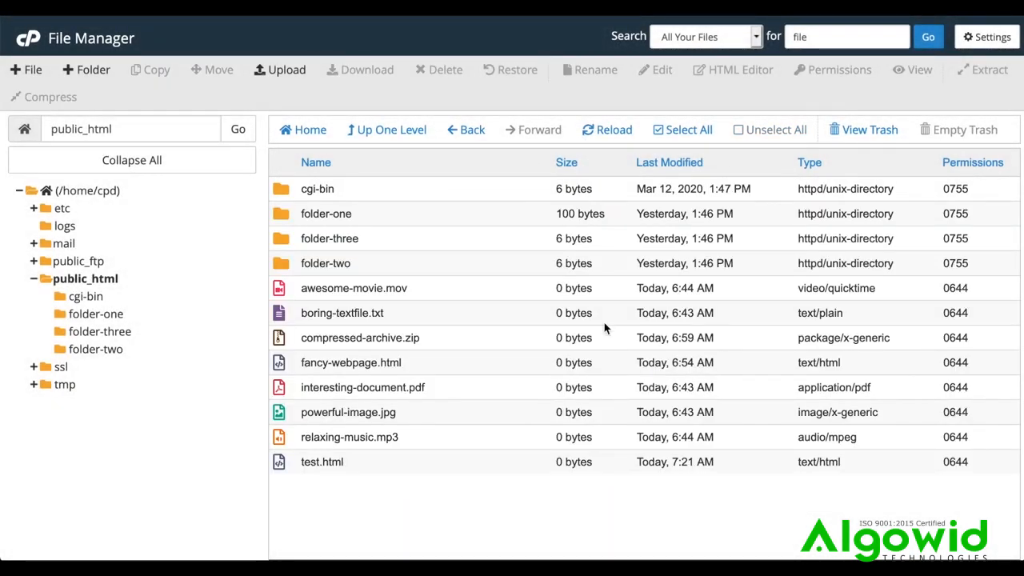
Step: Create a new folder named folder-four in /public_html
click(96, 73)
text(folder-four)
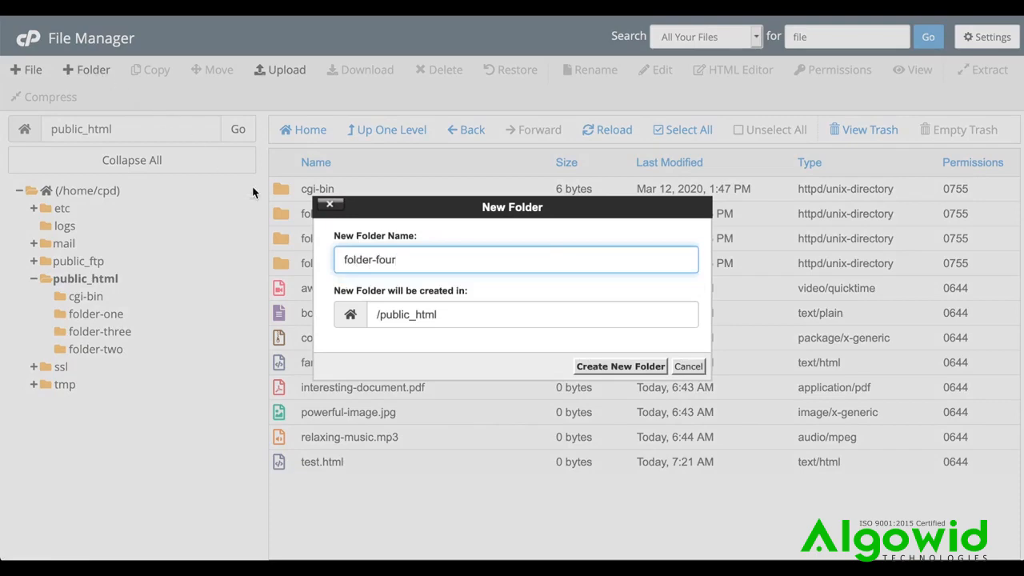
click(602, 367)
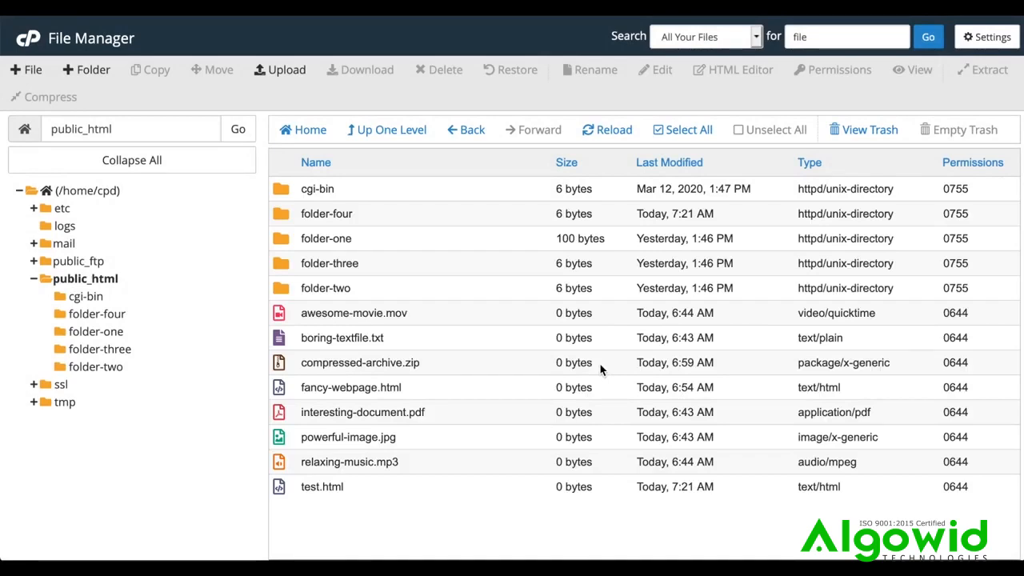
Step: Copy test.html from public_html to /public_html/folder-four
click(296, 490)
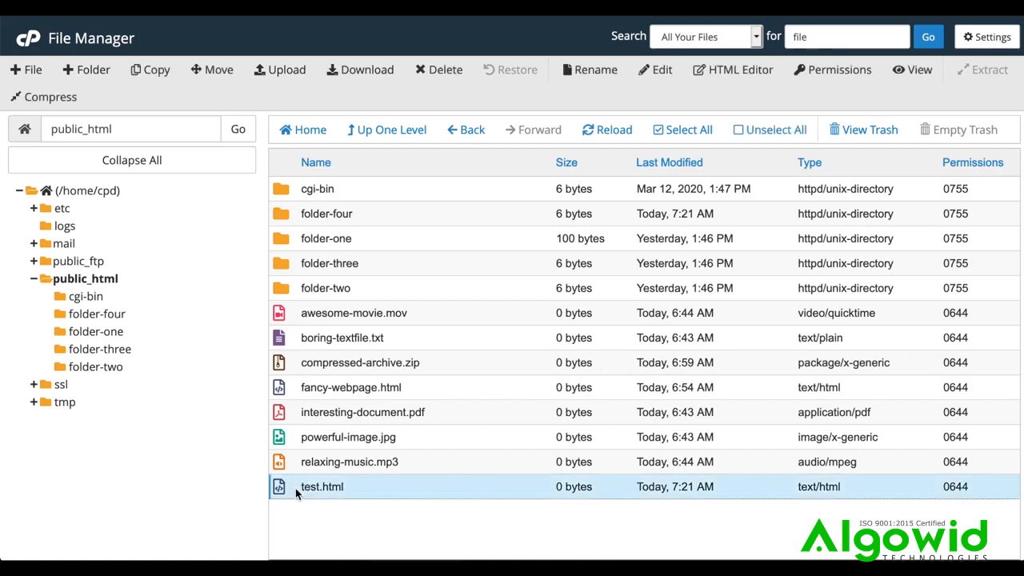
click(150, 69)
text(/folder-four)
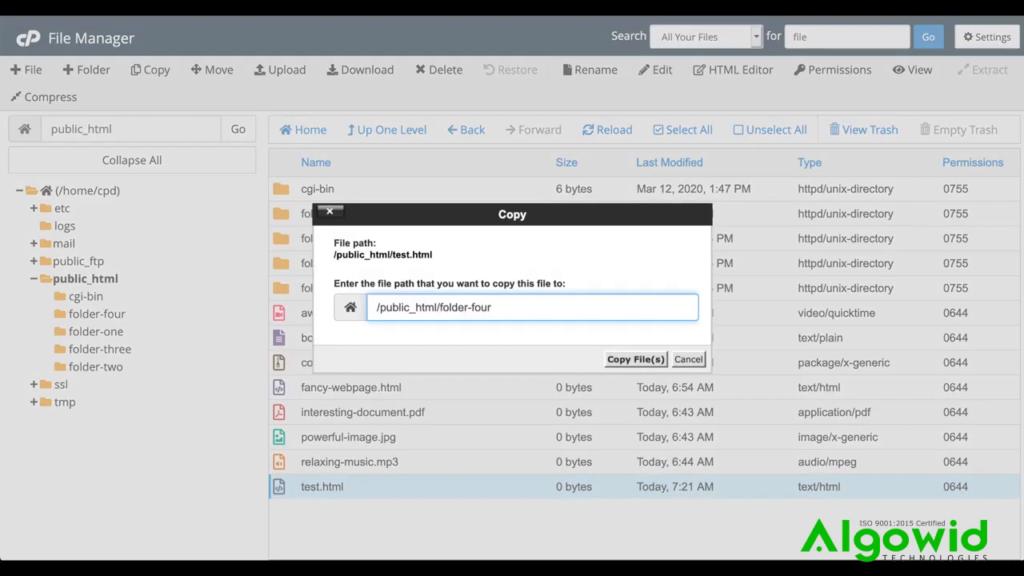
click(617, 361)
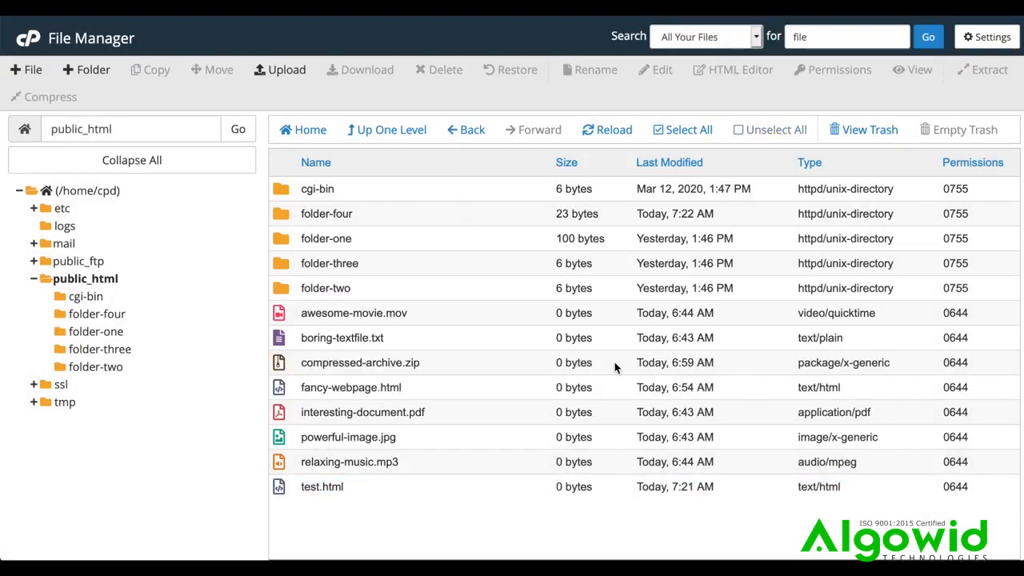
Step: Move test.html from public_html to /public_html/folder-three and open that folder to check it
click(285, 491)
click(215, 71)
text(/fold)
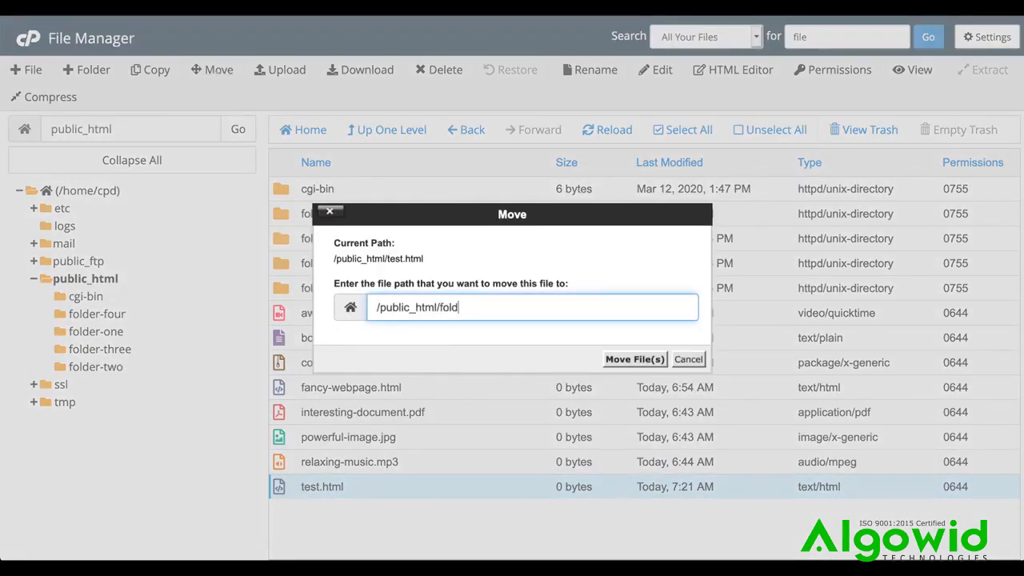
text(er-three)
click(626, 359)
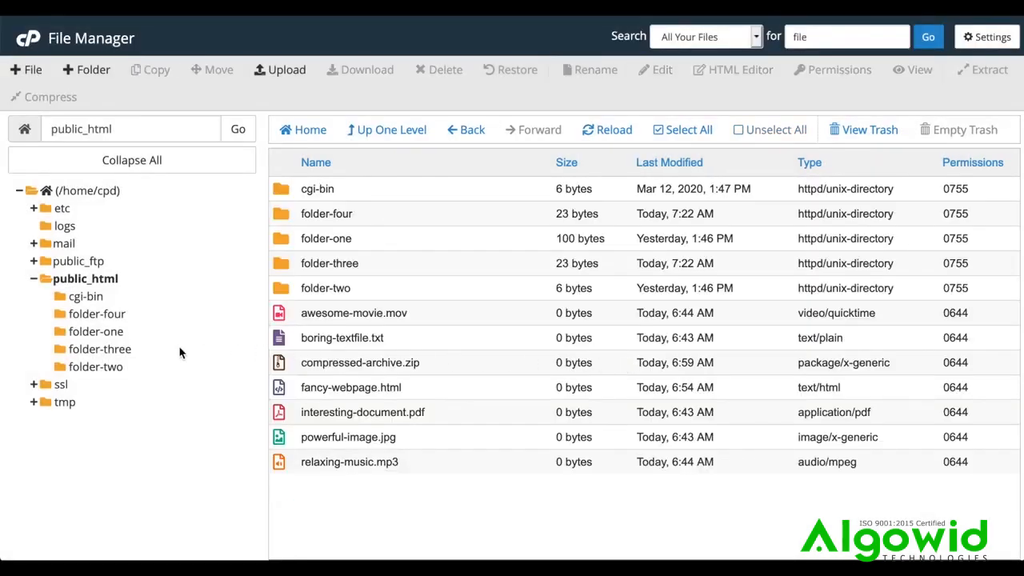
click(104, 350)
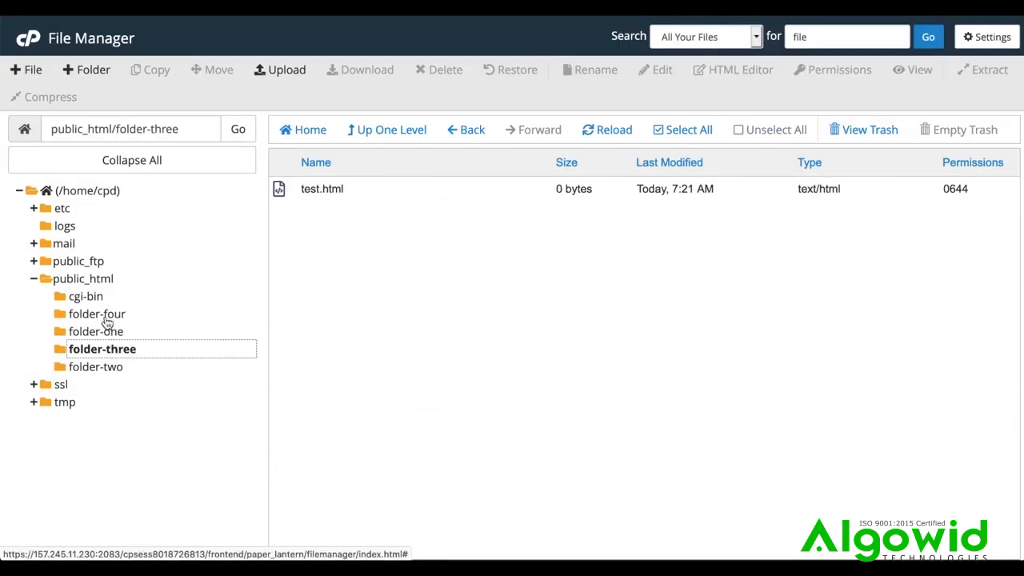
Step: Check the contents of folder-four, and upload test3.html from the Desktop into public_html
click(104, 316)
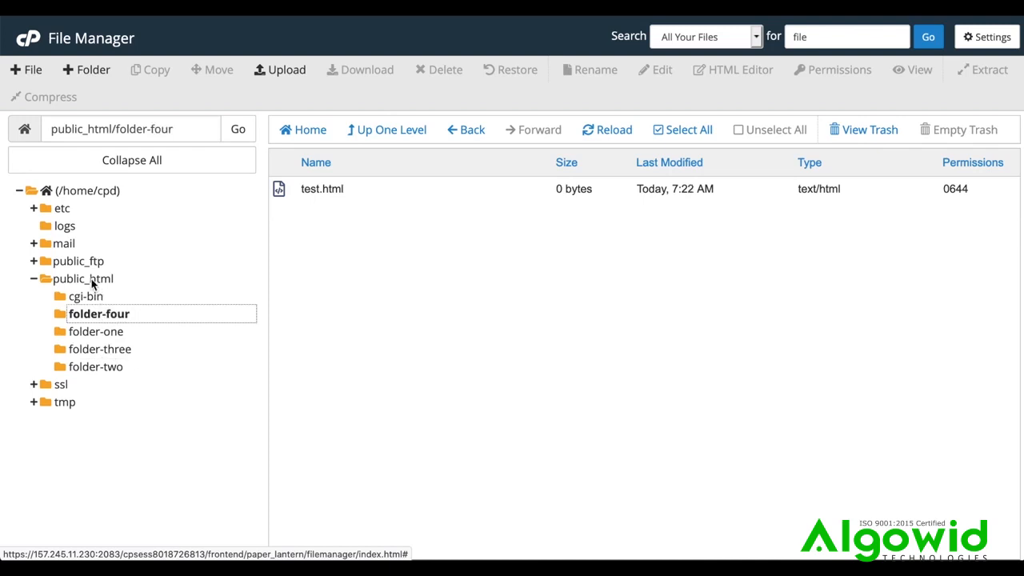
click(93, 281)
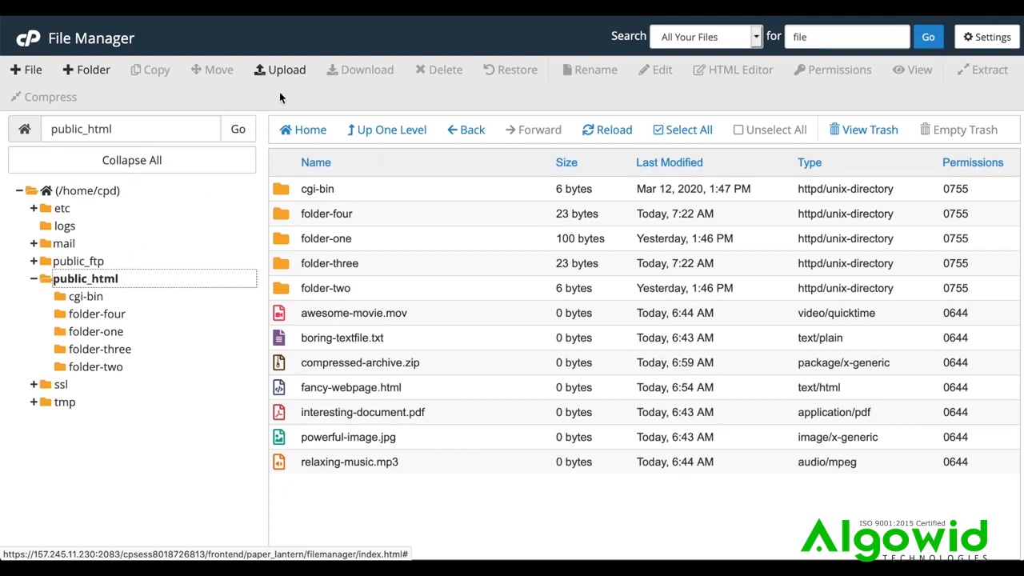
click(288, 72)
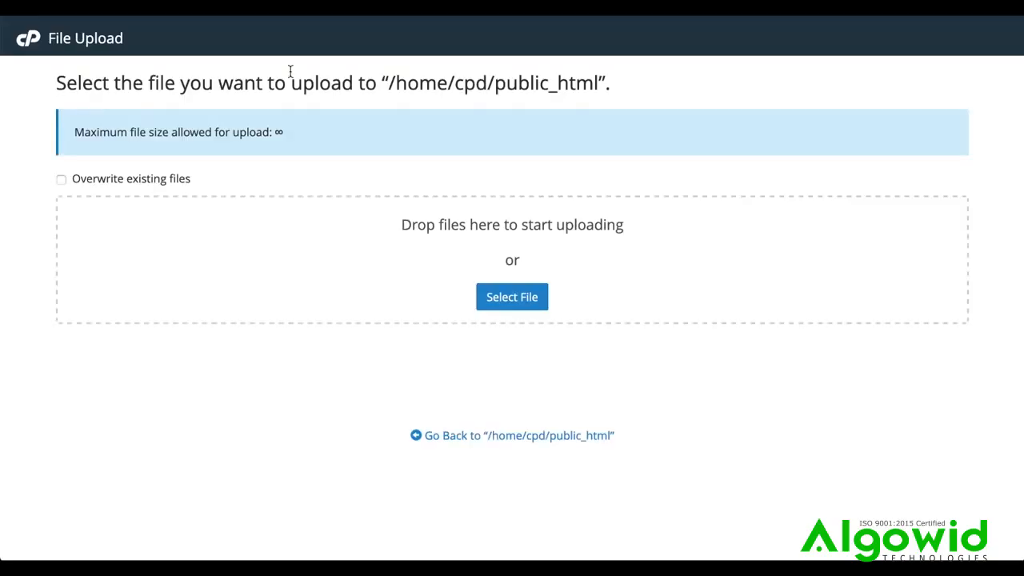
click(503, 297)
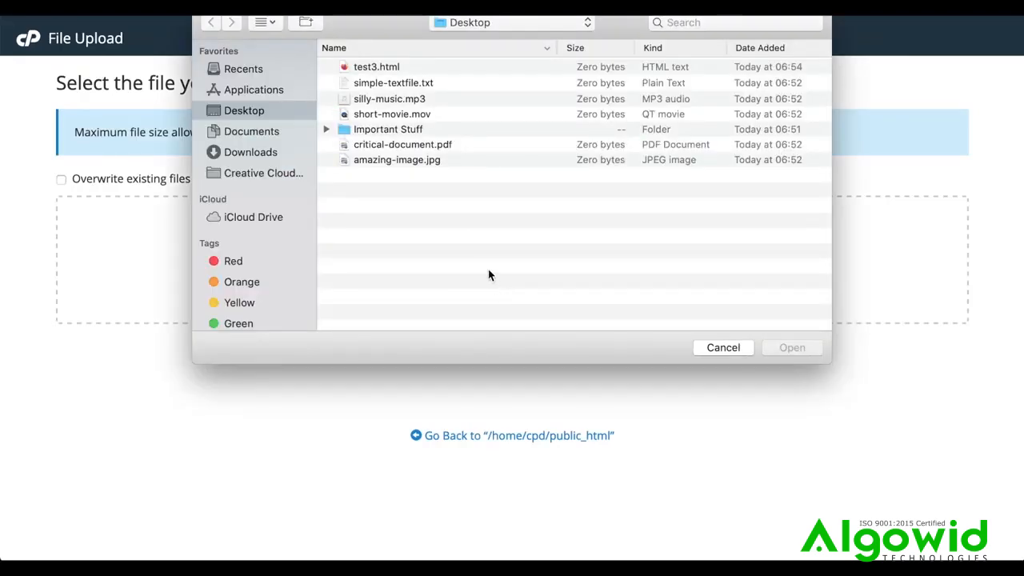
click(390, 68)
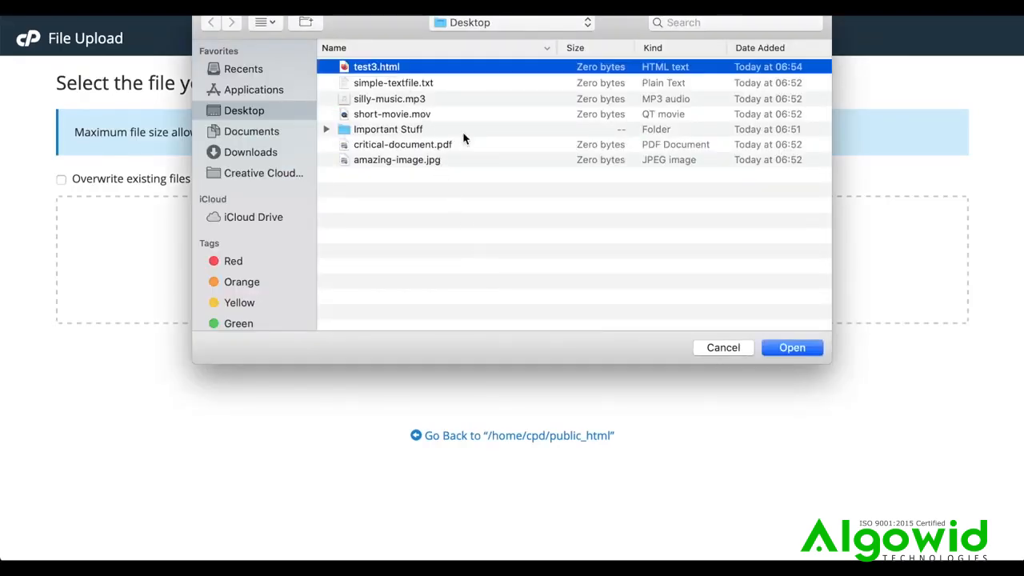
click(792, 347)
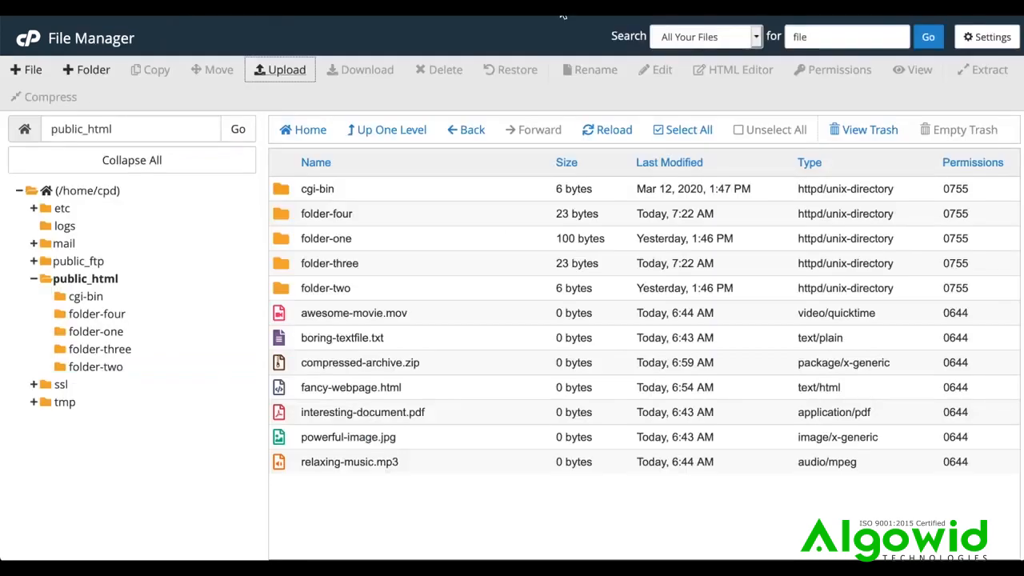
click(607, 137)
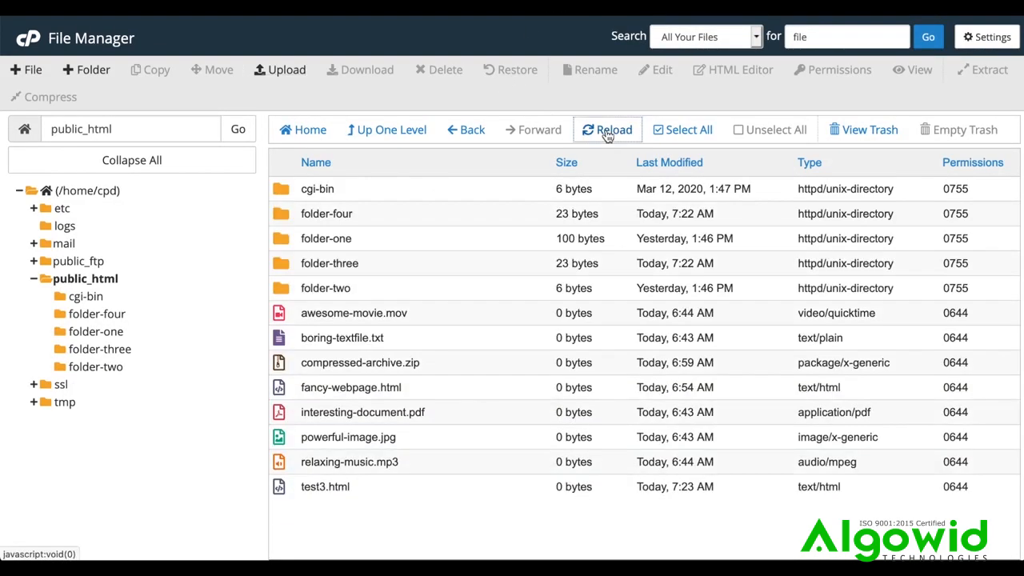
Step: Delete test3.html from public_html by moving it to the trash, without skipping the trash
click(359, 495)
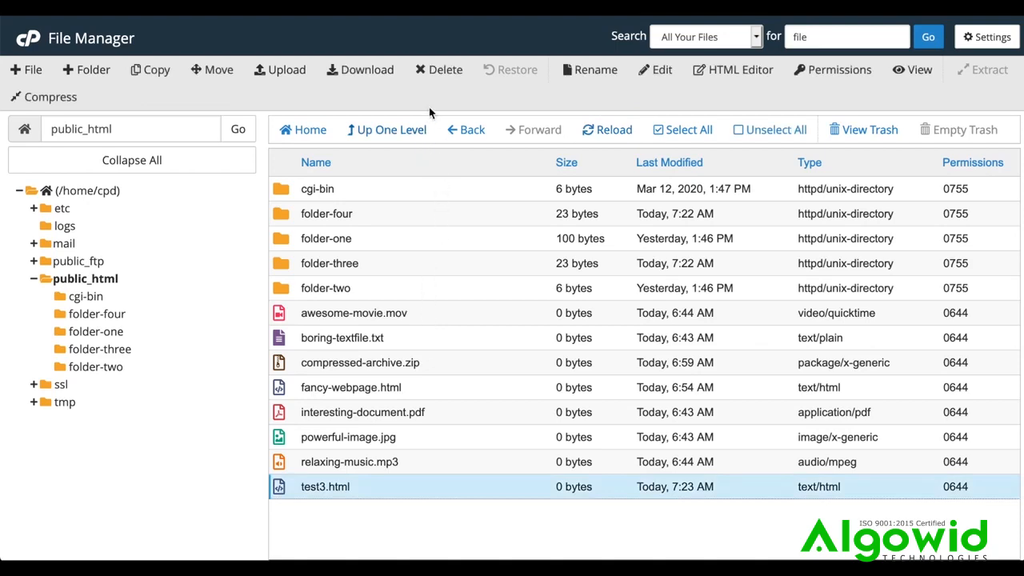
click(431, 72)
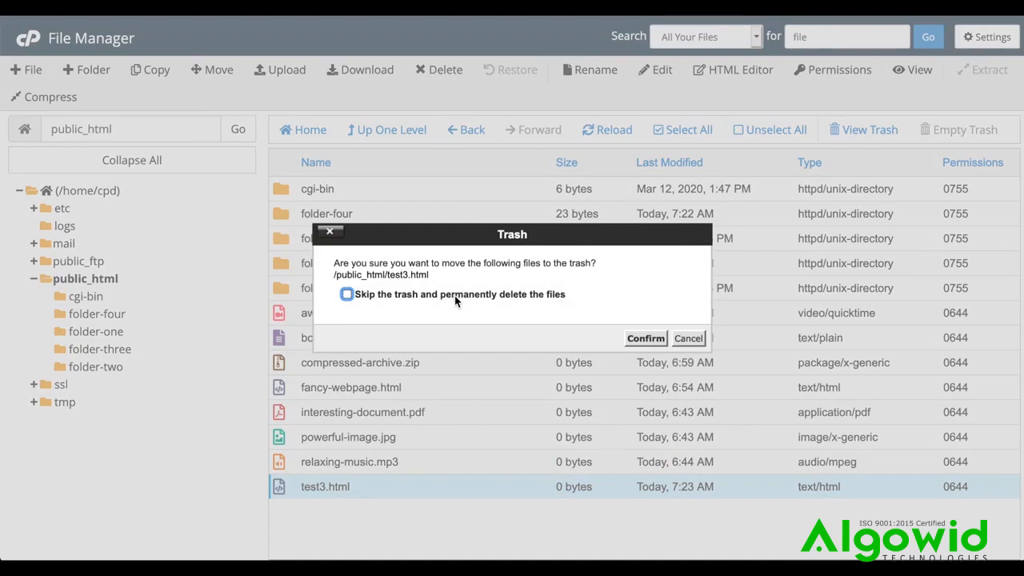
click(654, 340)
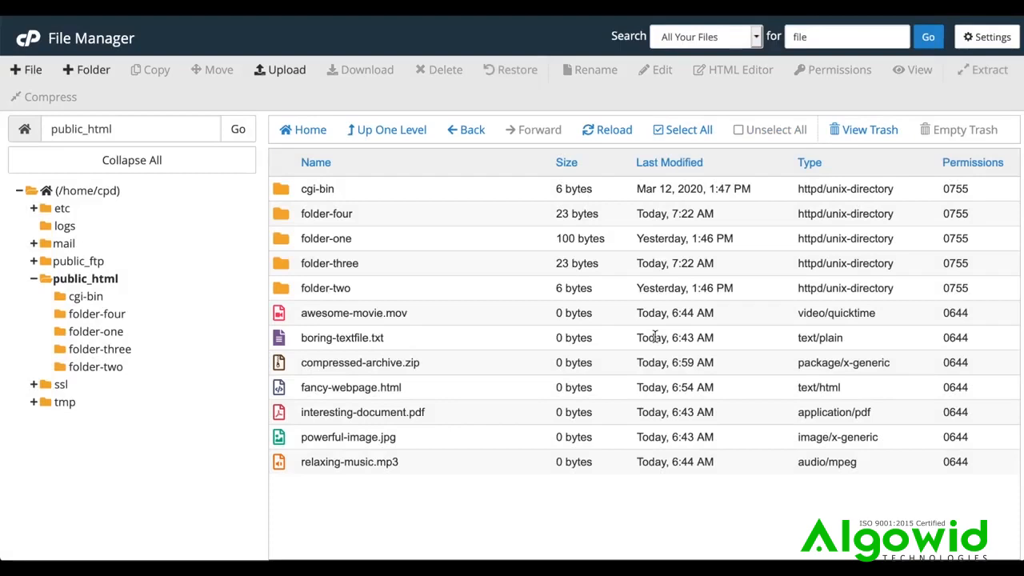
Step: Restore test3.html from the trash to its original location and empty the trash
click(850, 131)
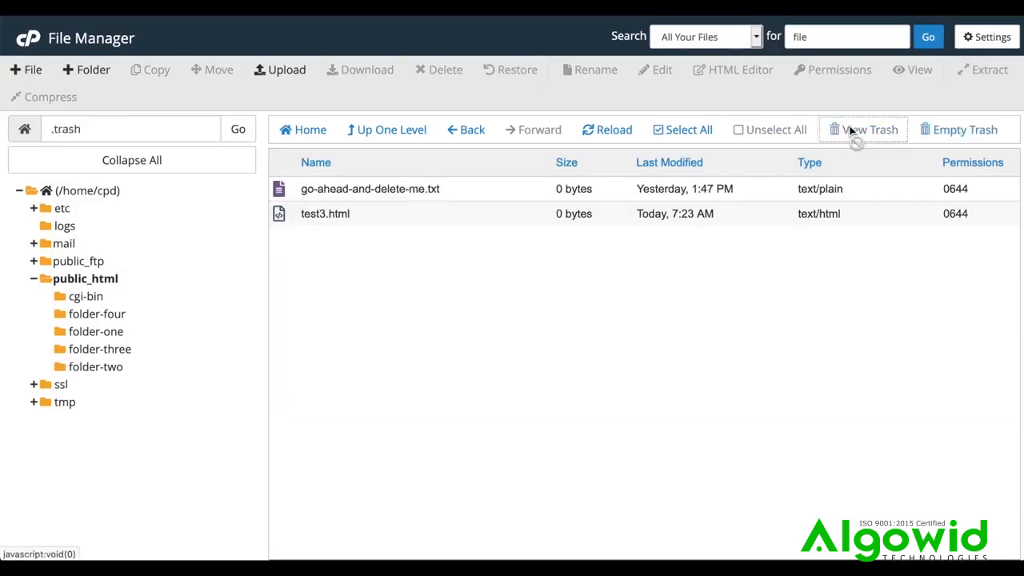
click(357, 221)
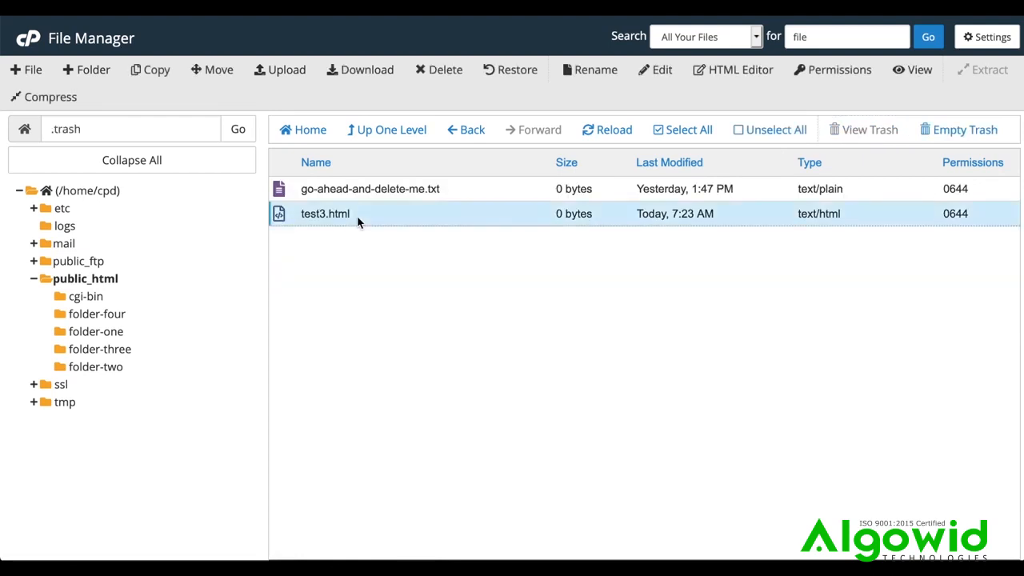
right_click(357, 222)
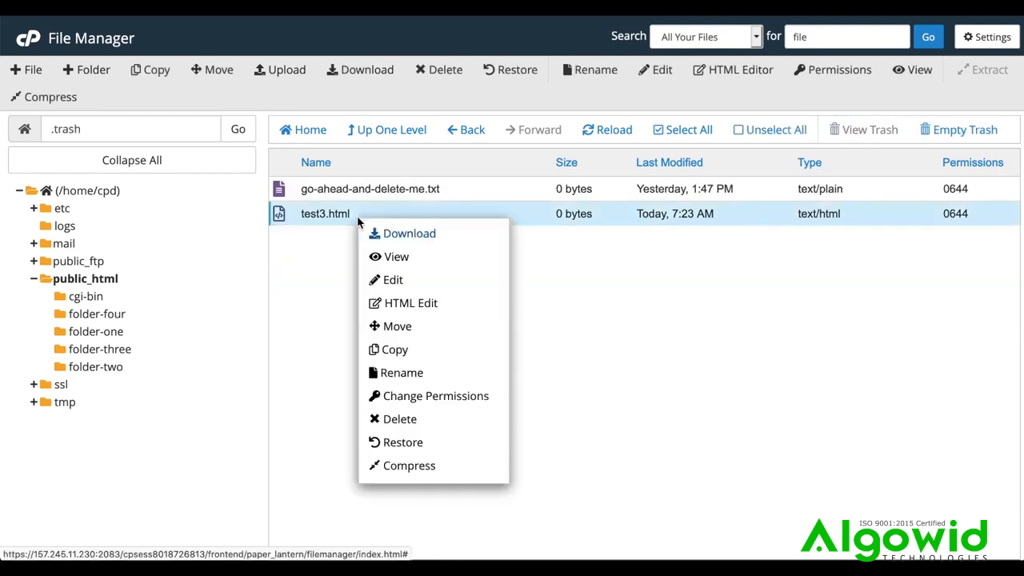
click(430, 442)
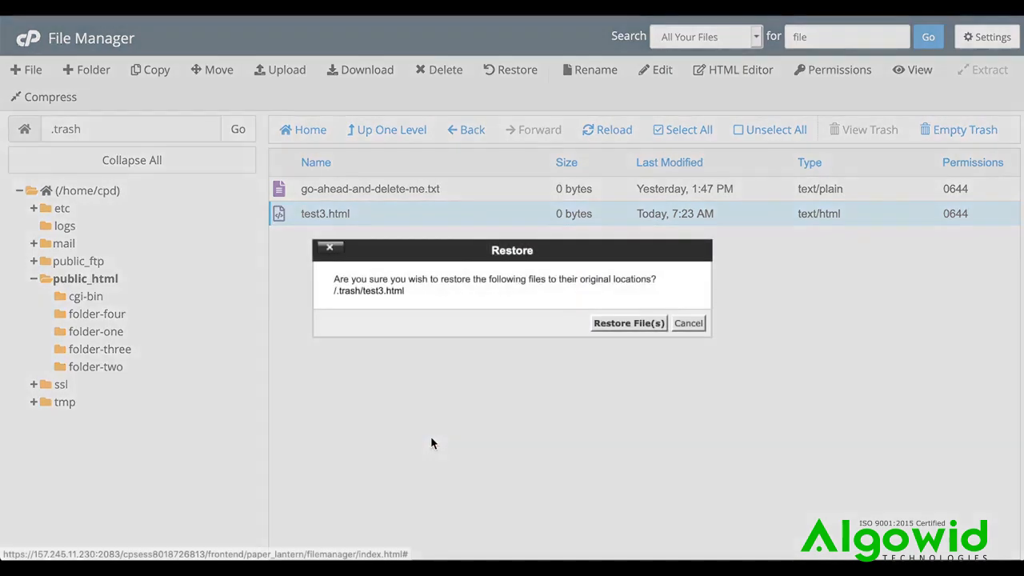
click(610, 324)
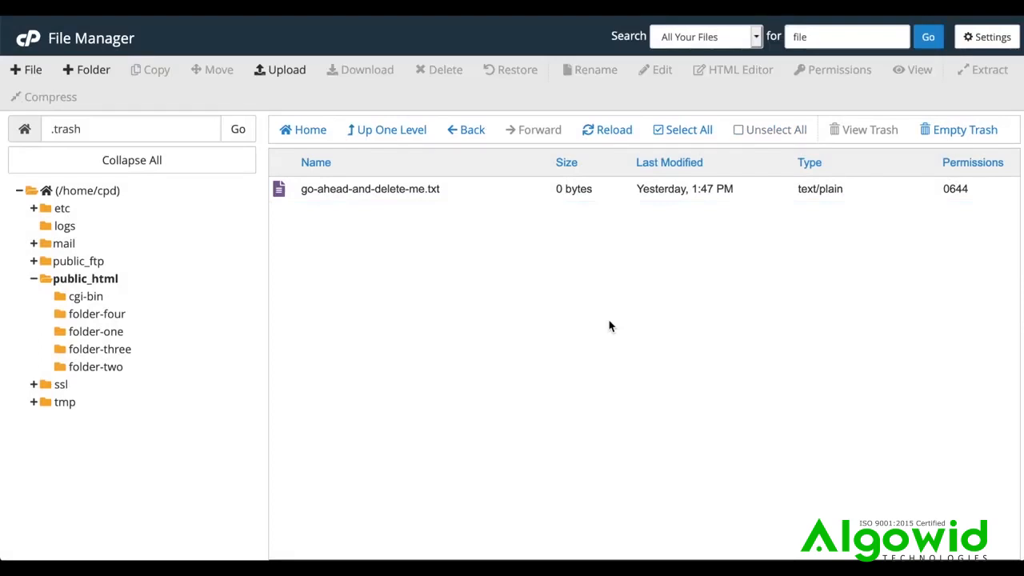
click(935, 128)
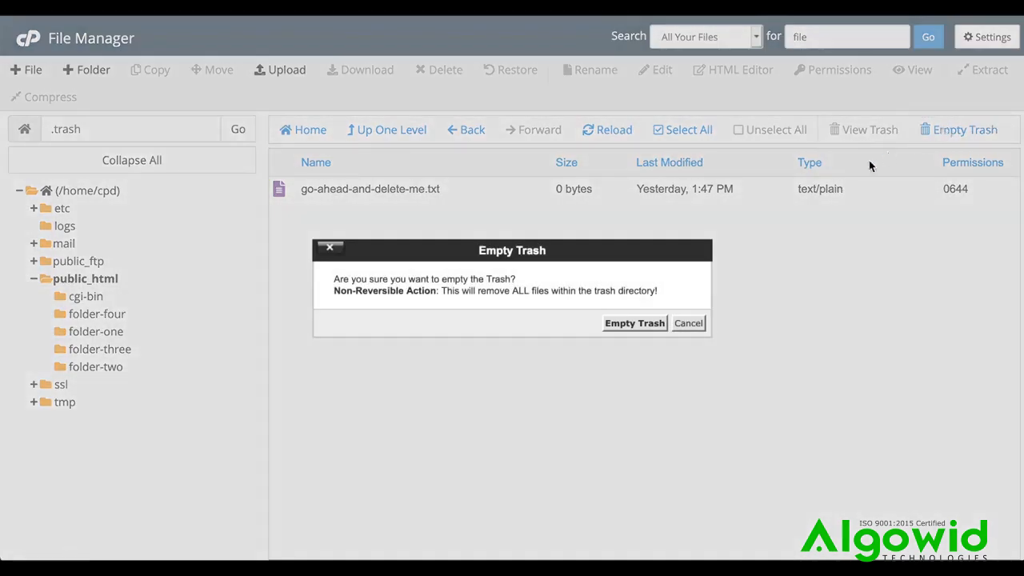
click(618, 324)
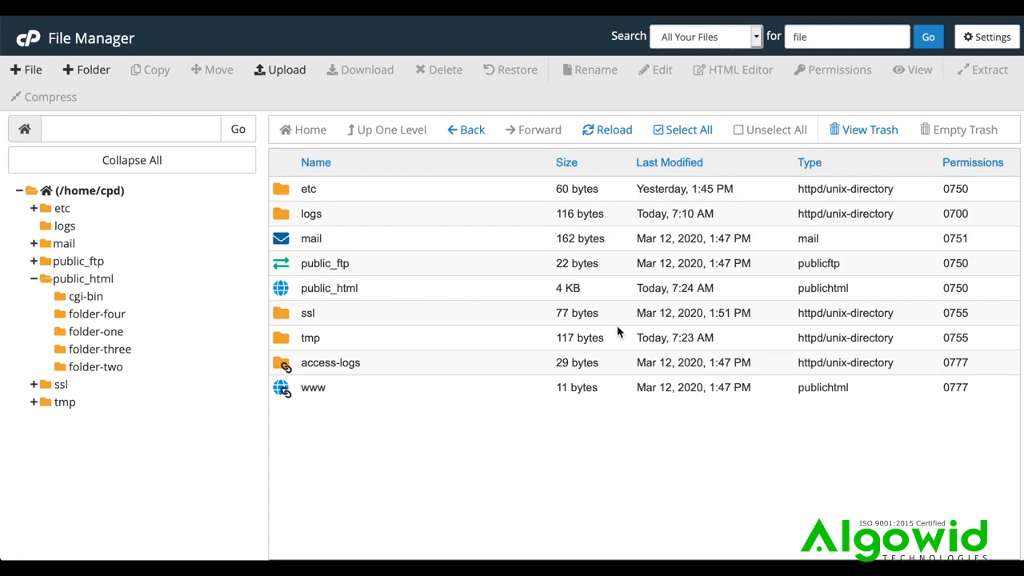
Step: Rename test3.html in public_html to test4.html
double_click(274, 288)
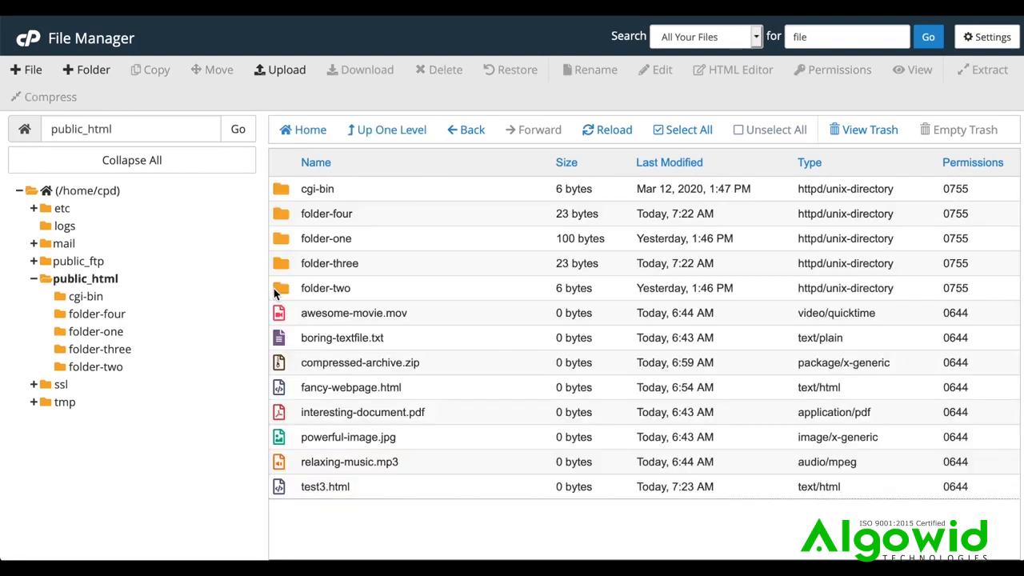
click(279, 487)
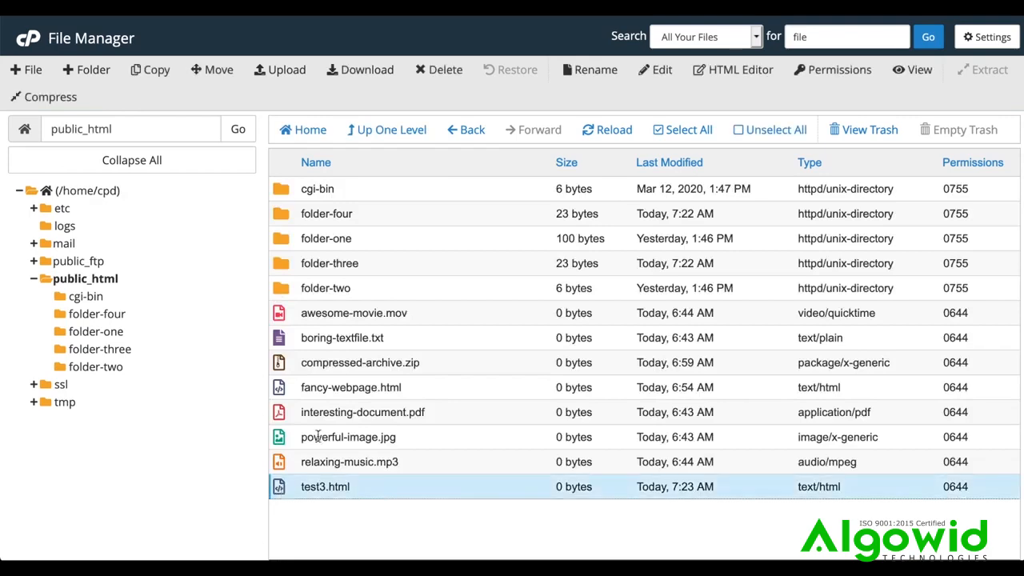
click(590, 77)
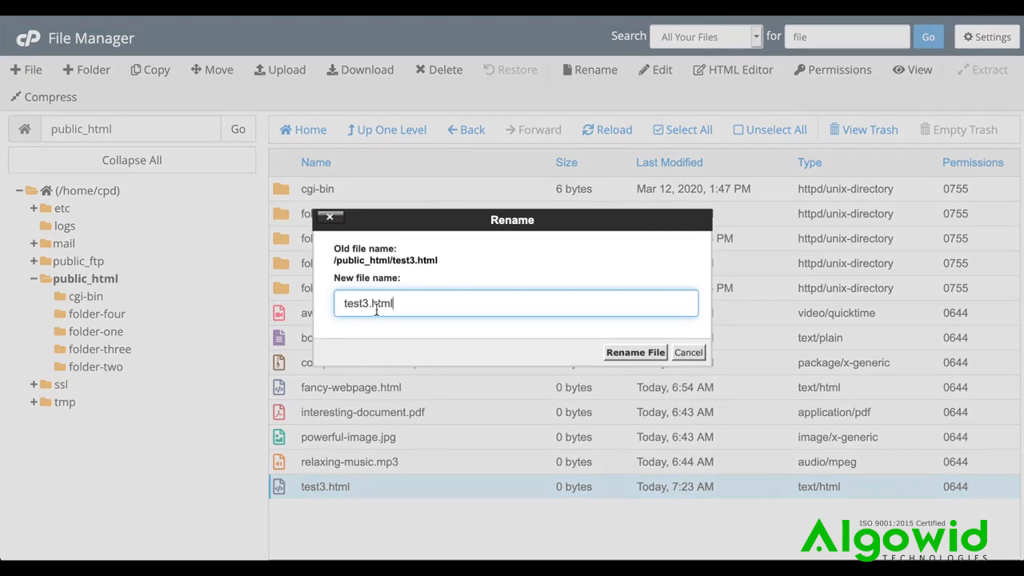
click(367, 306)
key(BackSpace)
text(4)
click(625, 353)
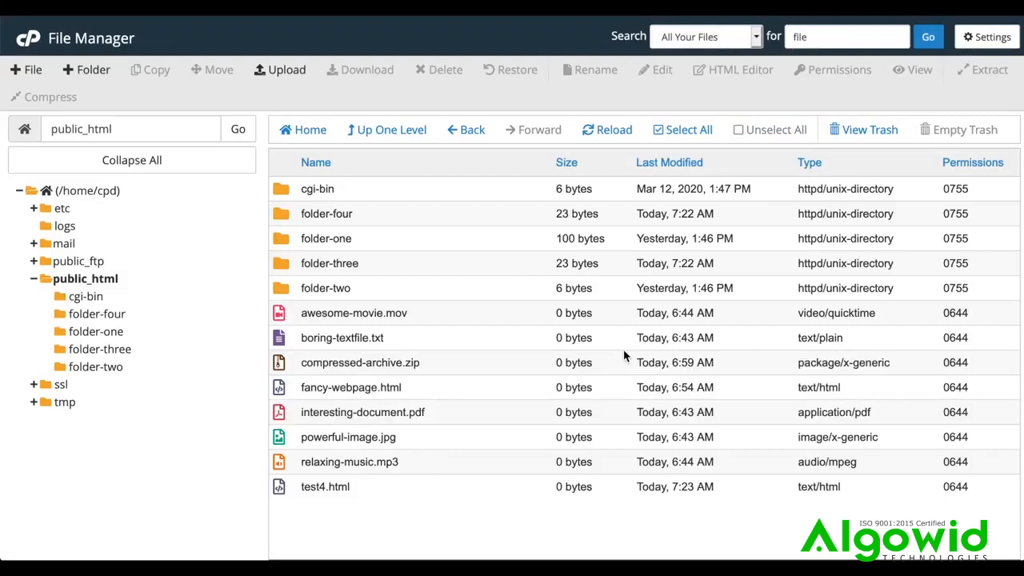
Step: Reload the public_html listing and set the permissions of test4.html to 777, granting read, write and execute to user, group and world
click(275, 488)
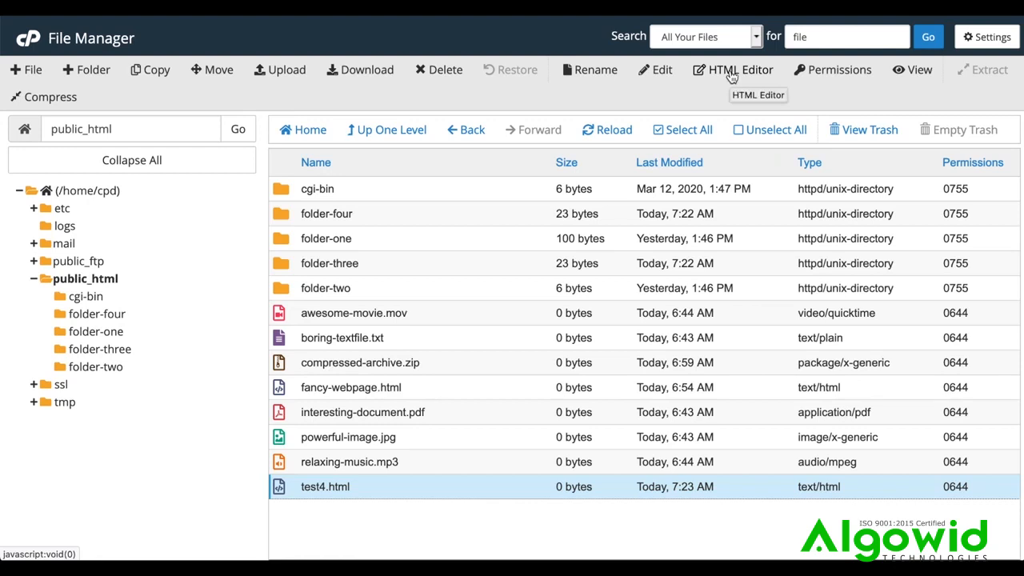
click(607, 130)
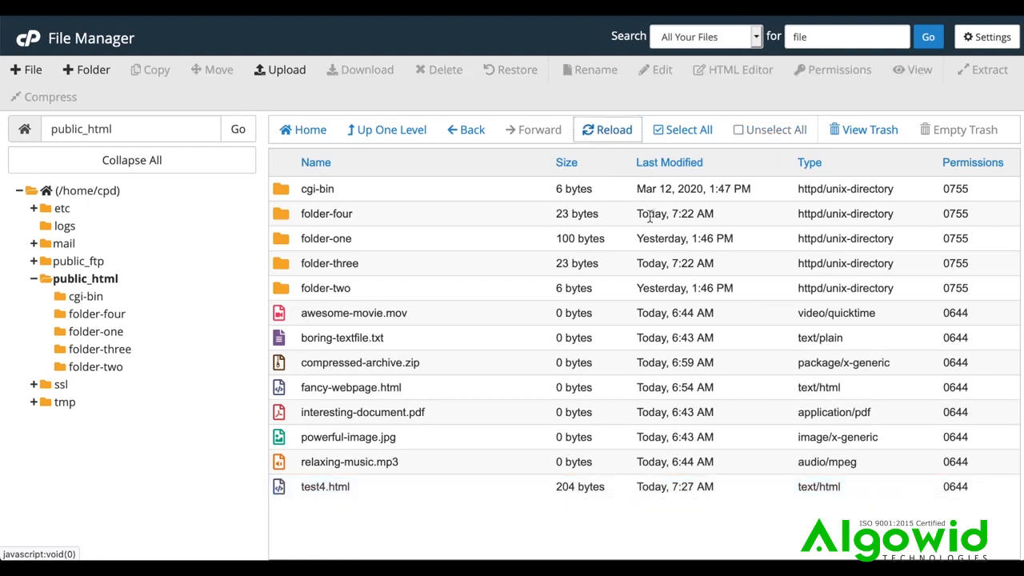
click(280, 490)
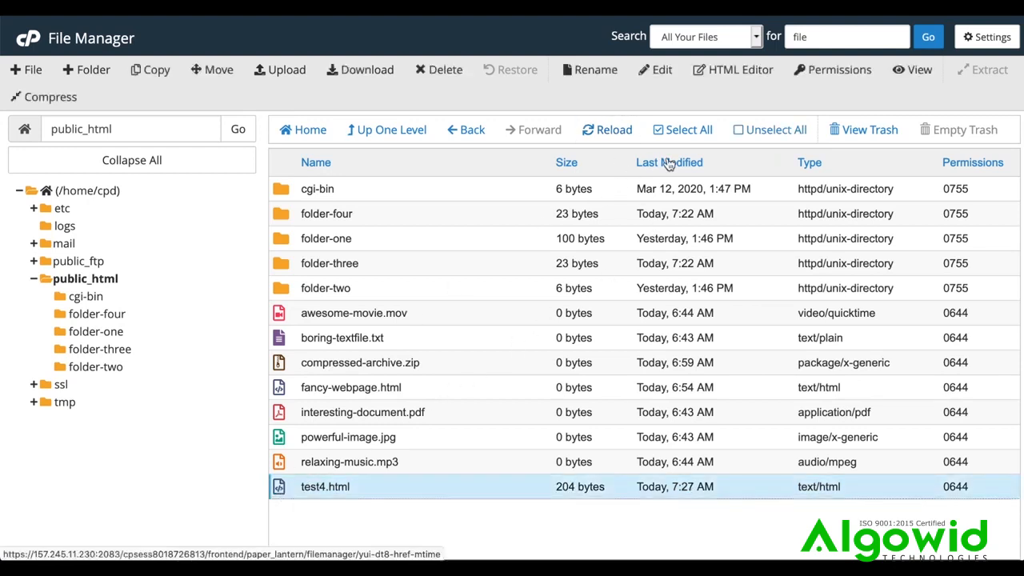
click(806, 72)
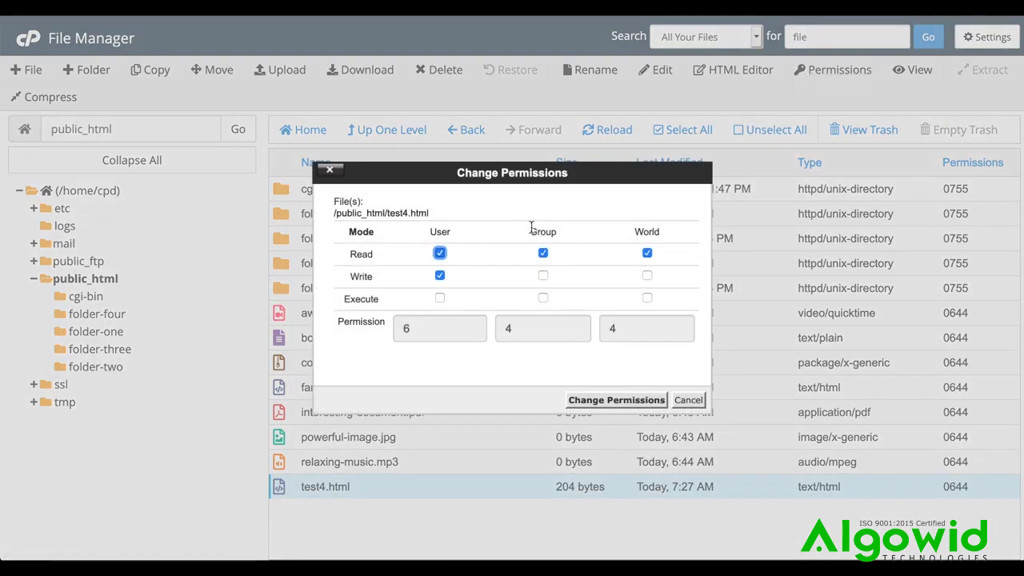
click(543, 276)
click(439, 298)
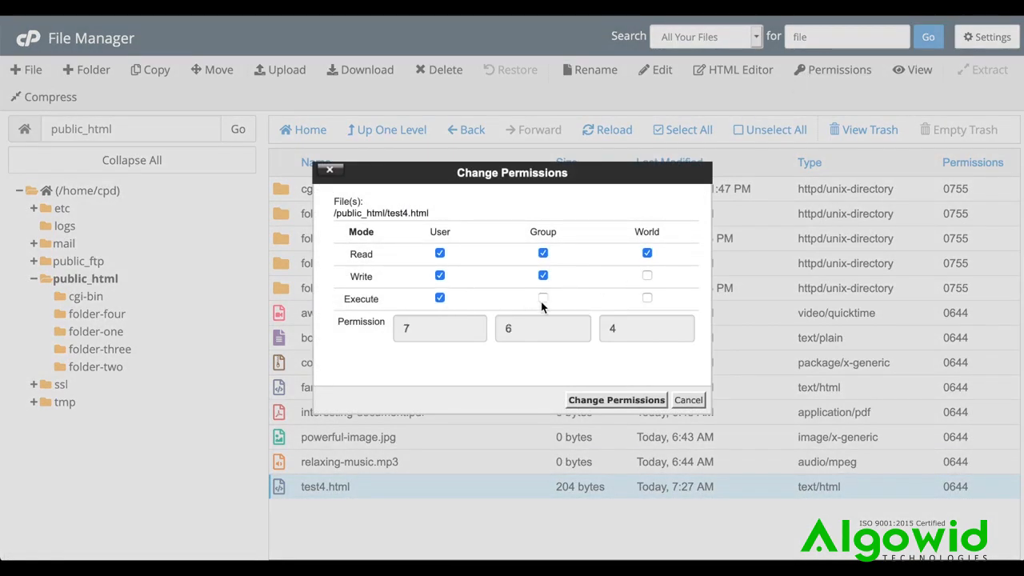
click(543, 299)
click(646, 275)
click(647, 298)
click(633, 400)
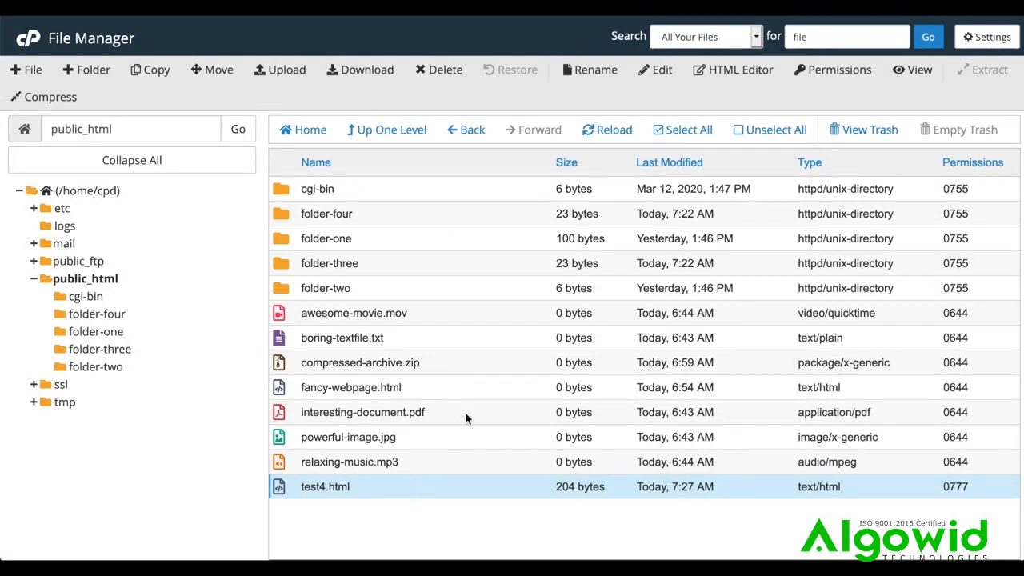
Step: View test4.html and check which commands apply to compressed-archive.zip and to the files from fancy-webpage.html through test4.html
click(913, 70)
click(288, 364)
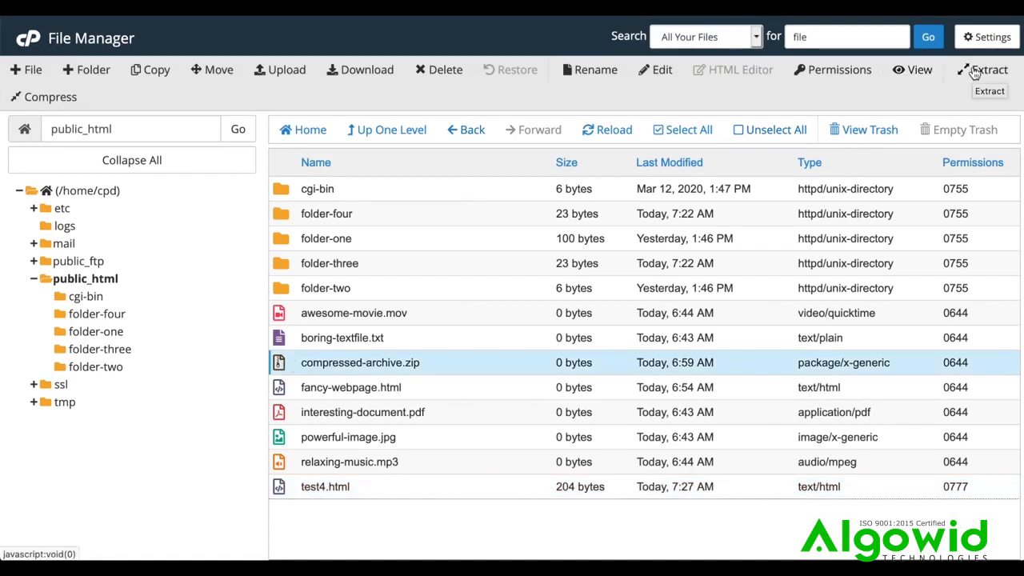
click(285, 489)
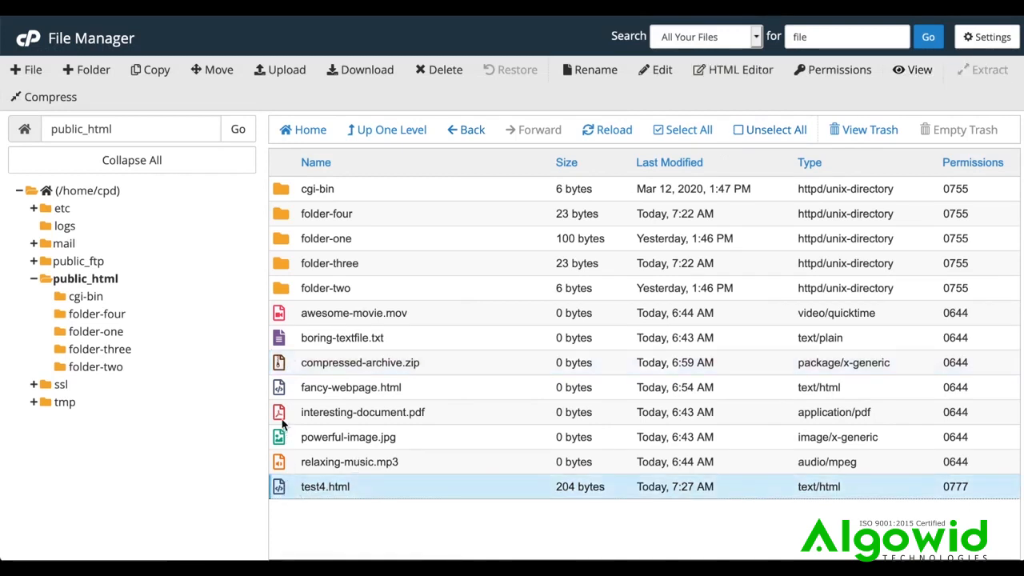
shift+click(279, 388)
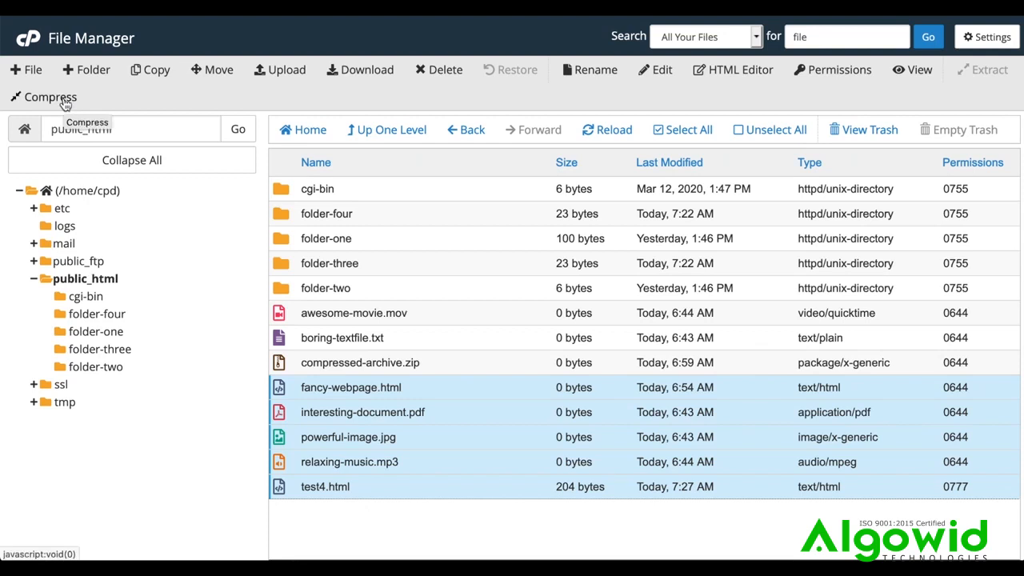
Step: Examine the context actions offered for test4.html alone without applying any of them
click(282, 487)
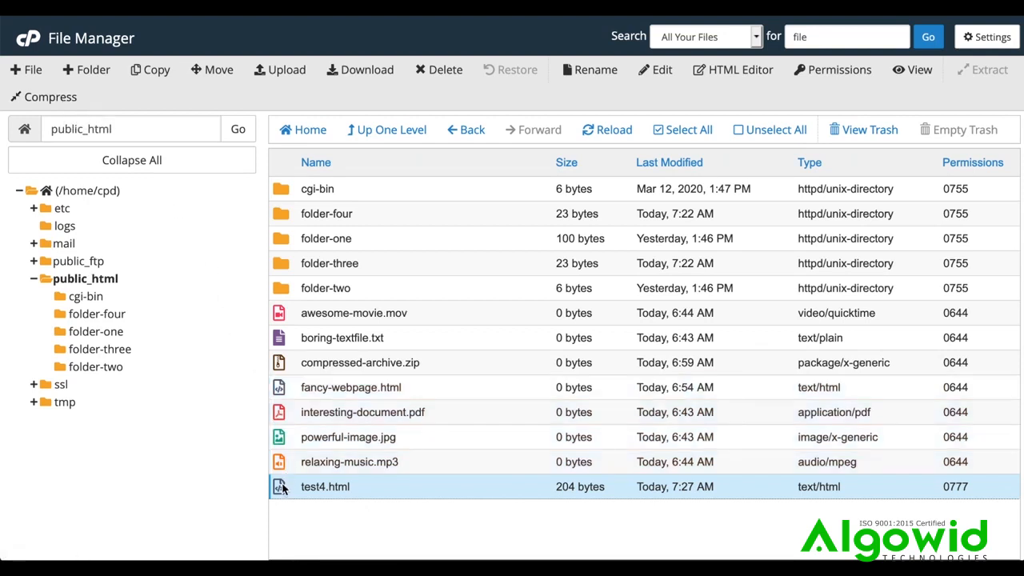
right_click(281, 488)
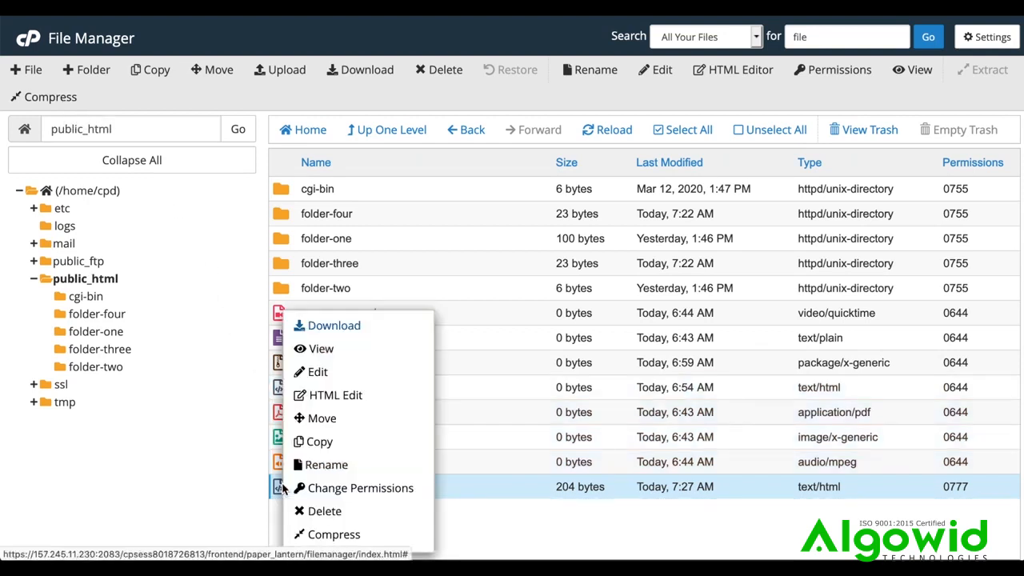
click(470, 527)
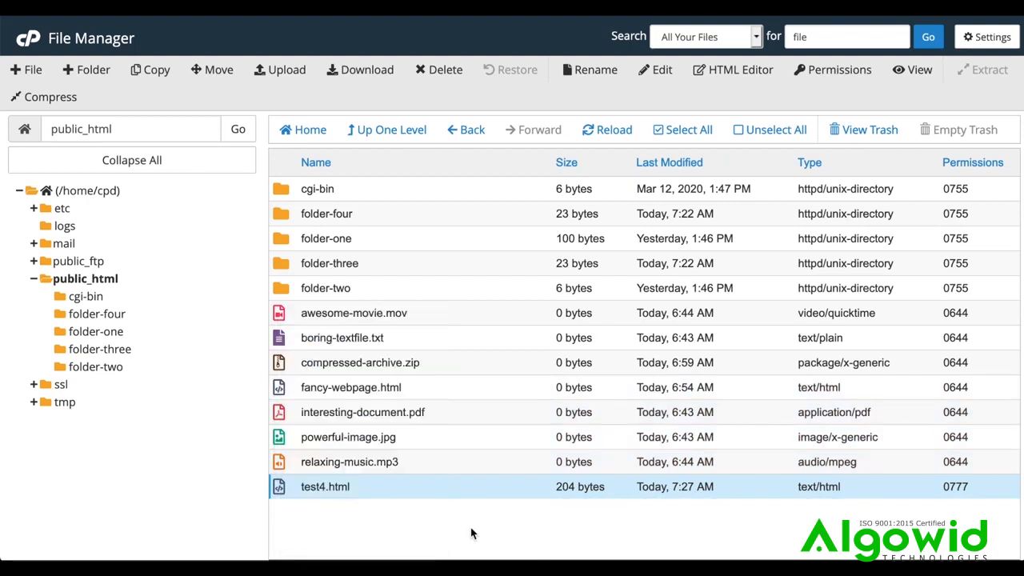
Step: Open the password protection settings for folder-two in public_html
click(279, 293)
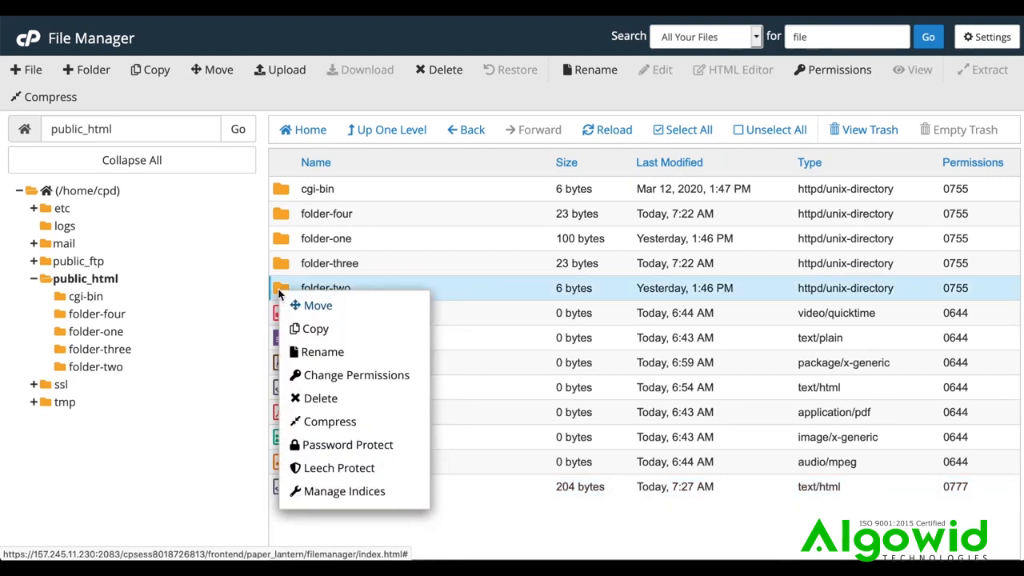
click(328, 444)
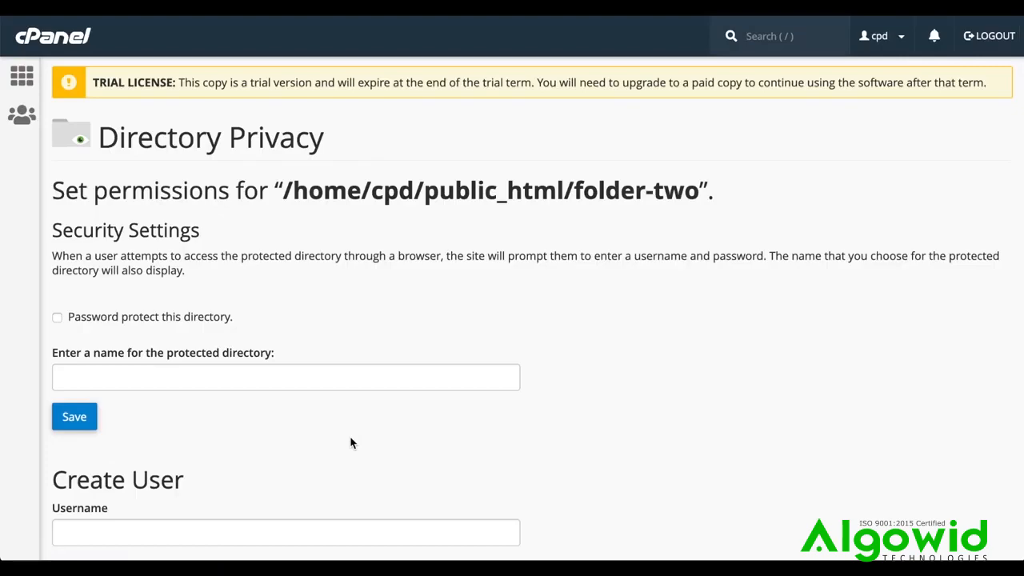
Step: Look over folder-two's directory privacy options, and open and review the Leech Protection settings for the same folder
scroll(351, 442, down, 1)
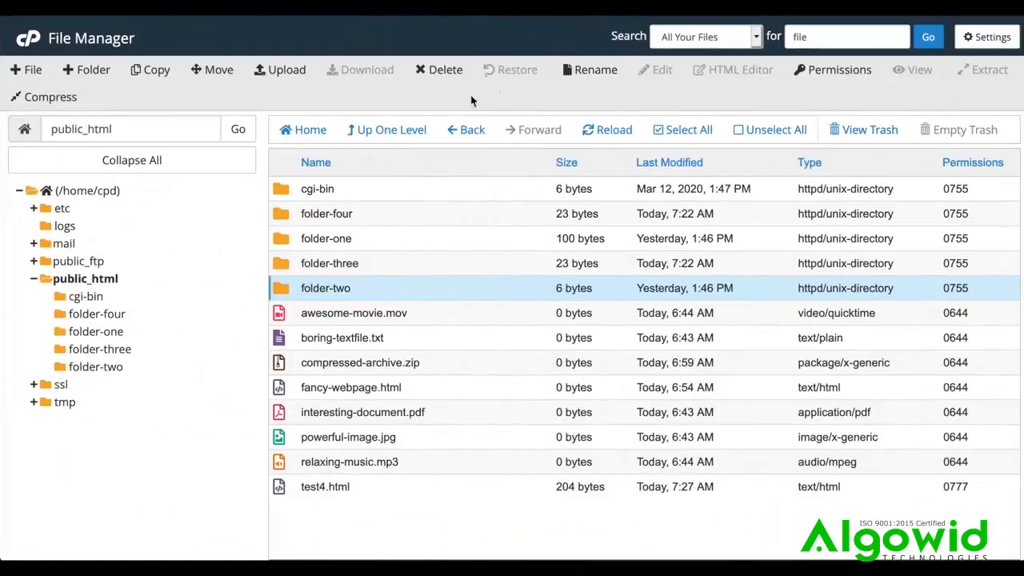
right_click(425, 288)
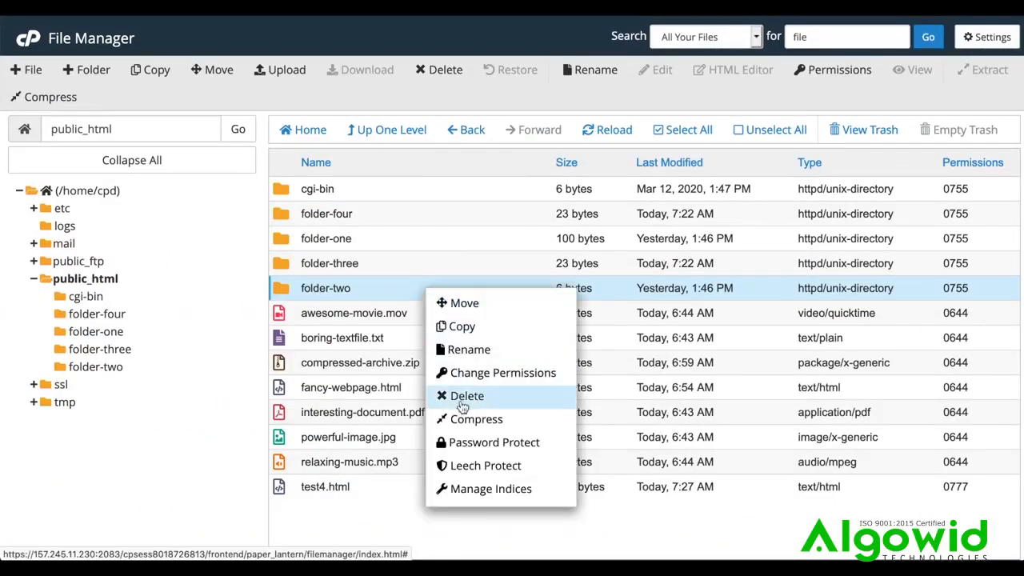
click(483, 465)
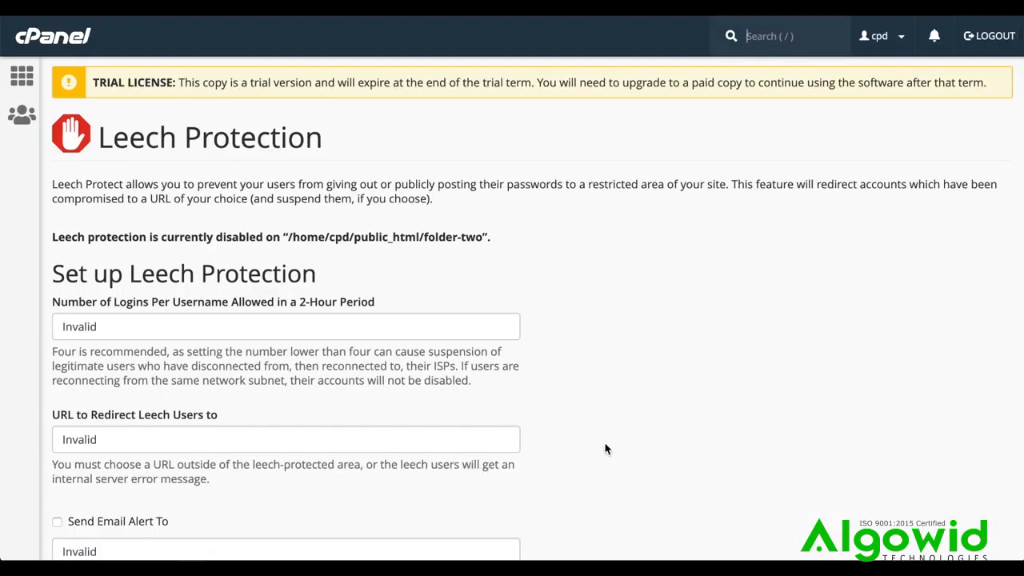
scroll(606, 449, down, 5)
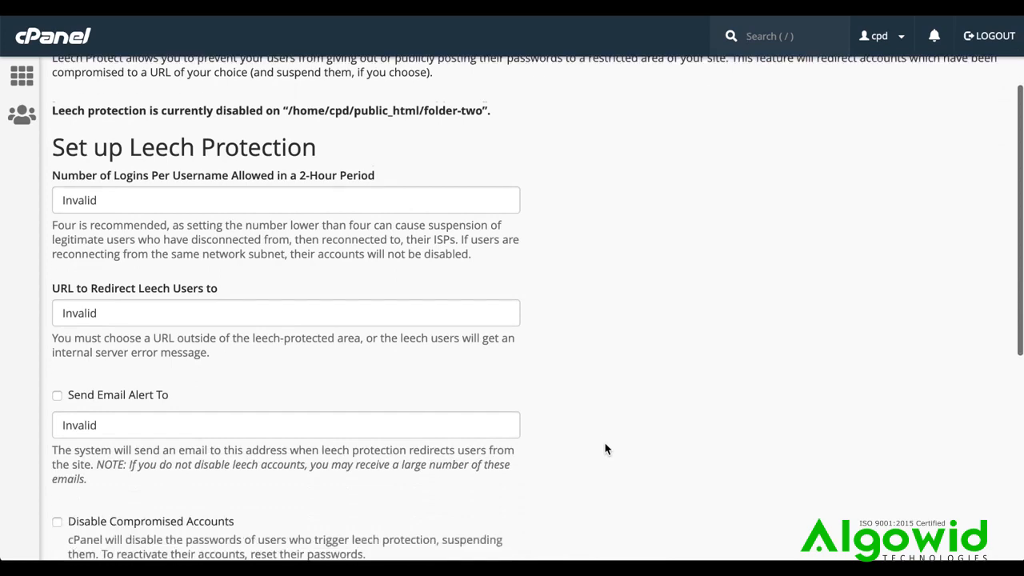
scroll(605, 450, down, 3)
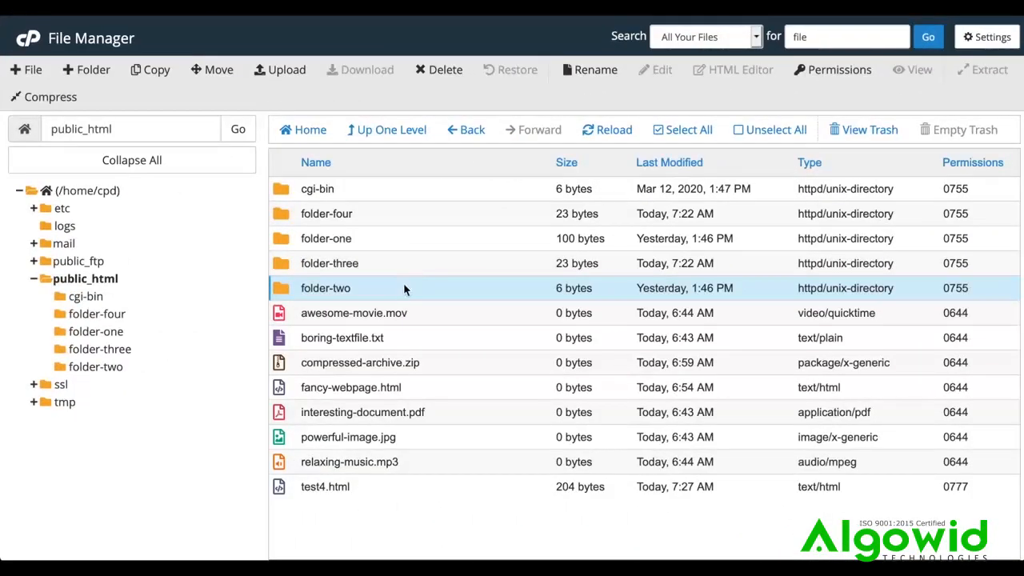
Step: Open the index management settings for folder-two in public_html
right_click(404, 289)
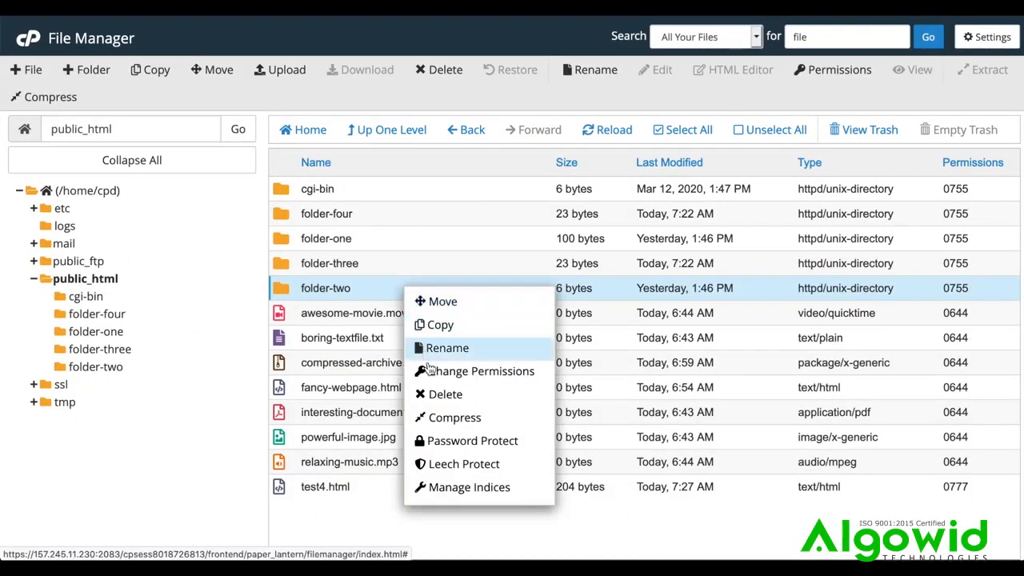
click(483, 493)
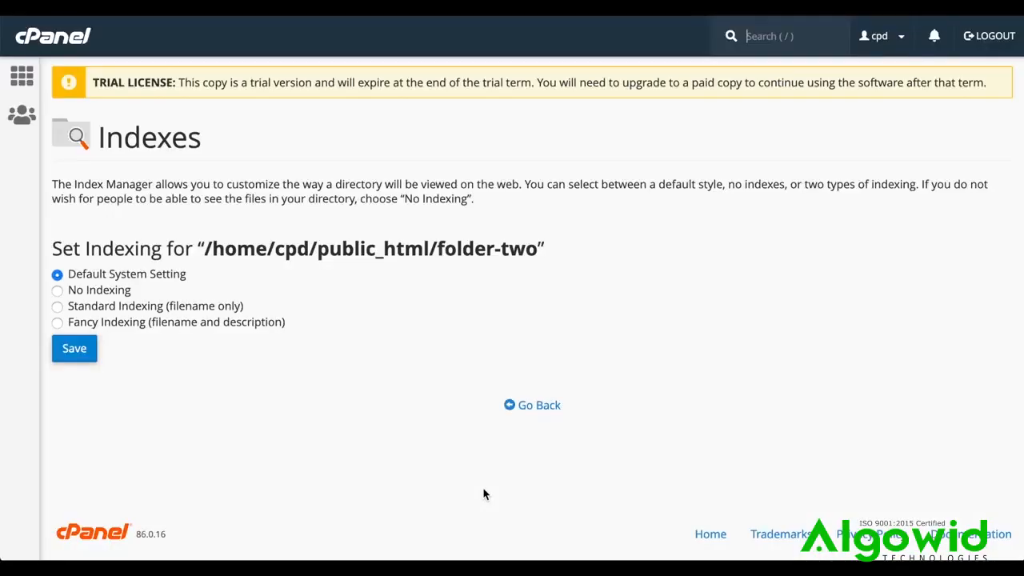